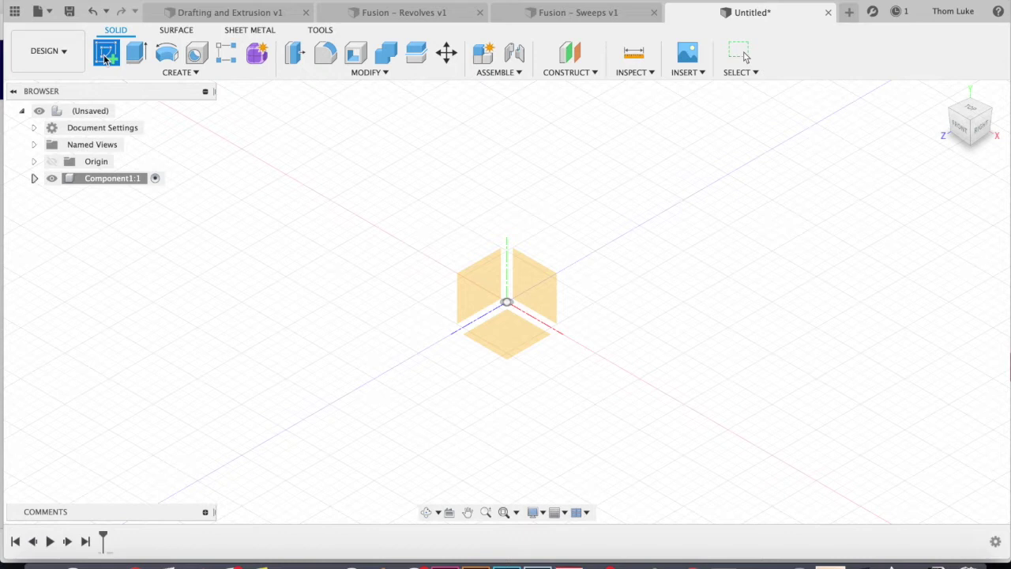
Sketch a two-point rectangle from the origin on the horizontal XZ plane and finish the sketch.
{"action": "left_click", "coordinate": [104, 54]}
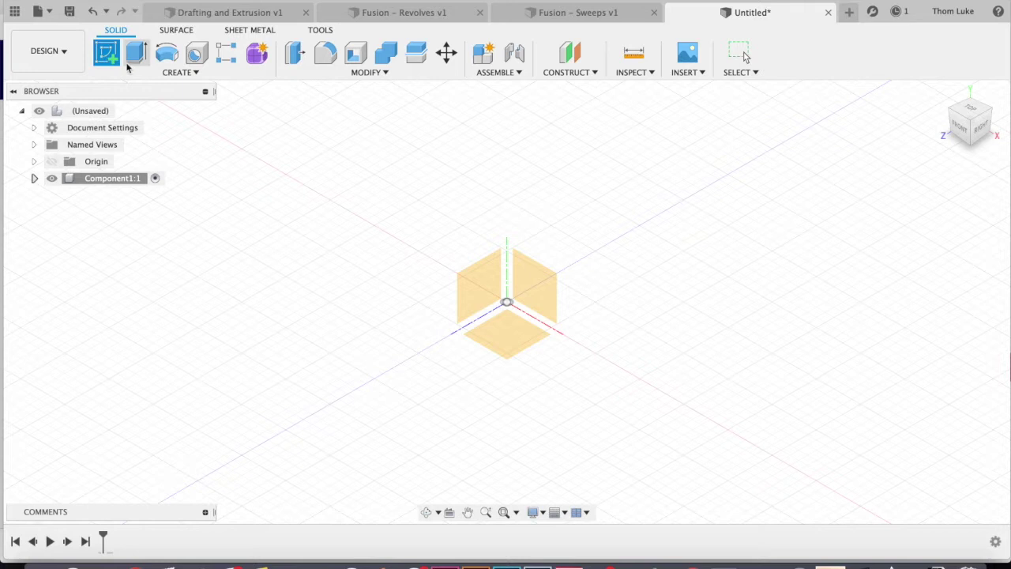
{"action": "left_click", "coordinate": [516, 339]}
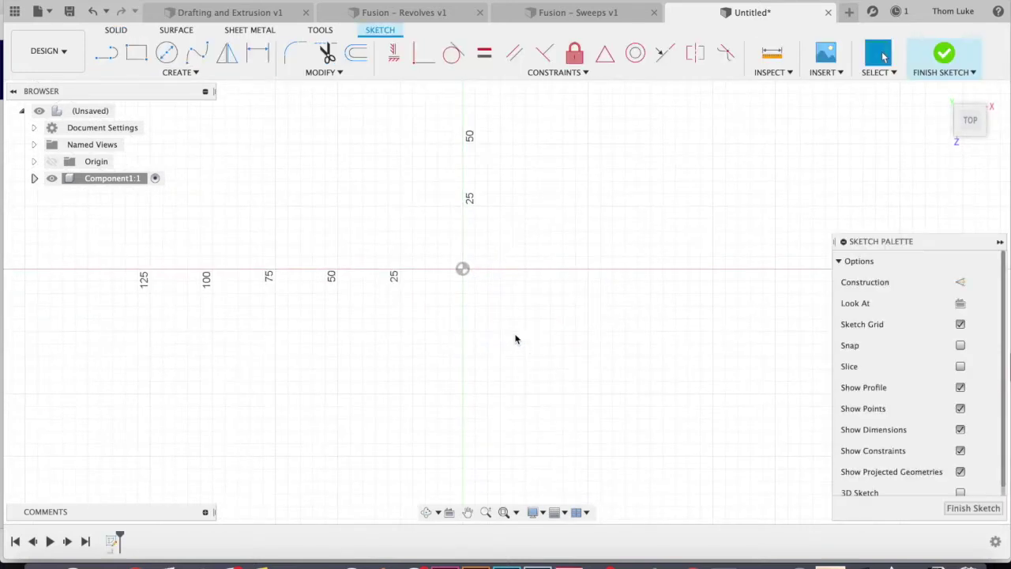
{"action": "left_click", "coordinate": [136, 53]}
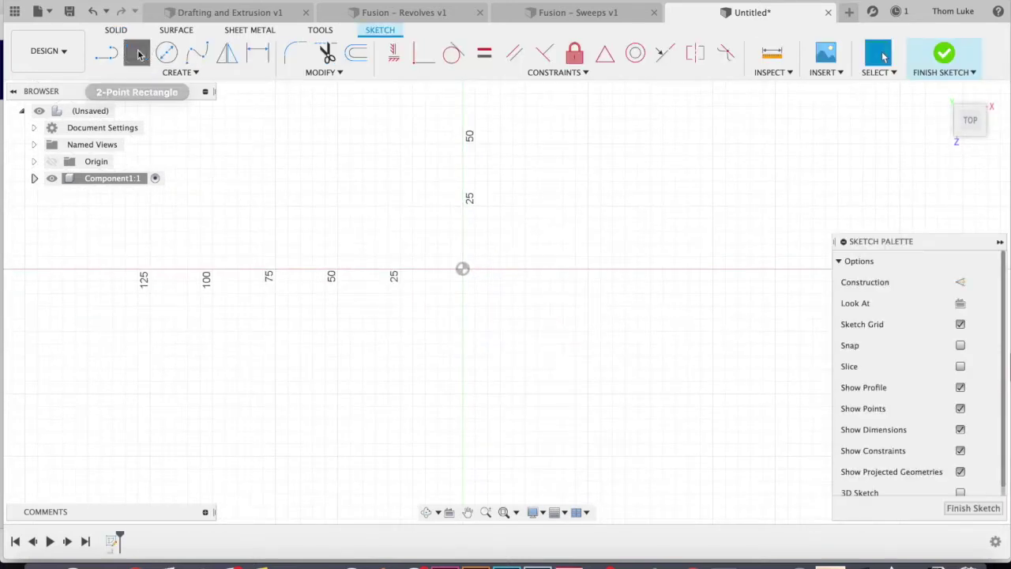
{"action": "left_click", "coordinate": [463, 270]}
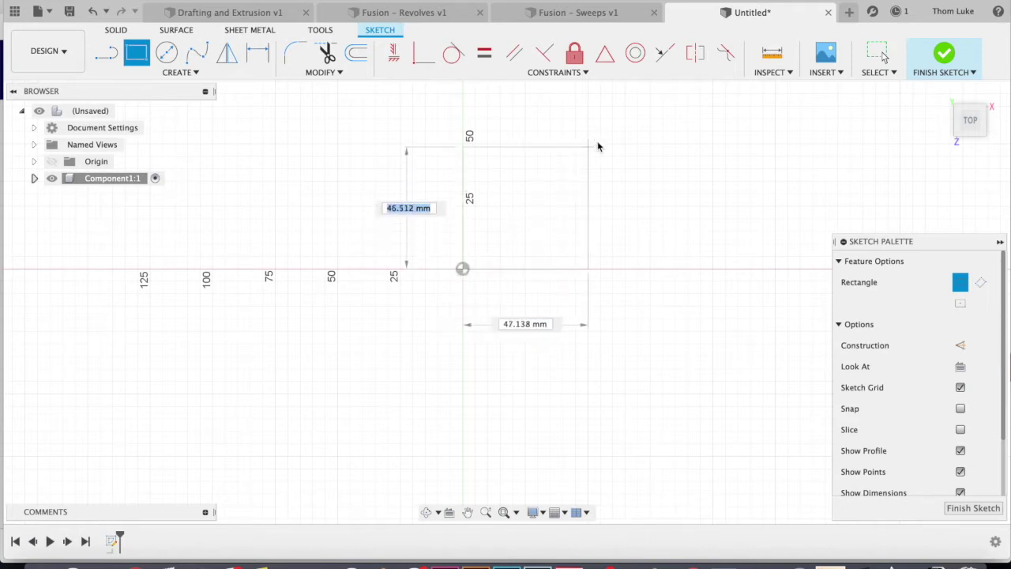
{"action": "left_click", "coordinate": [707, 102]}
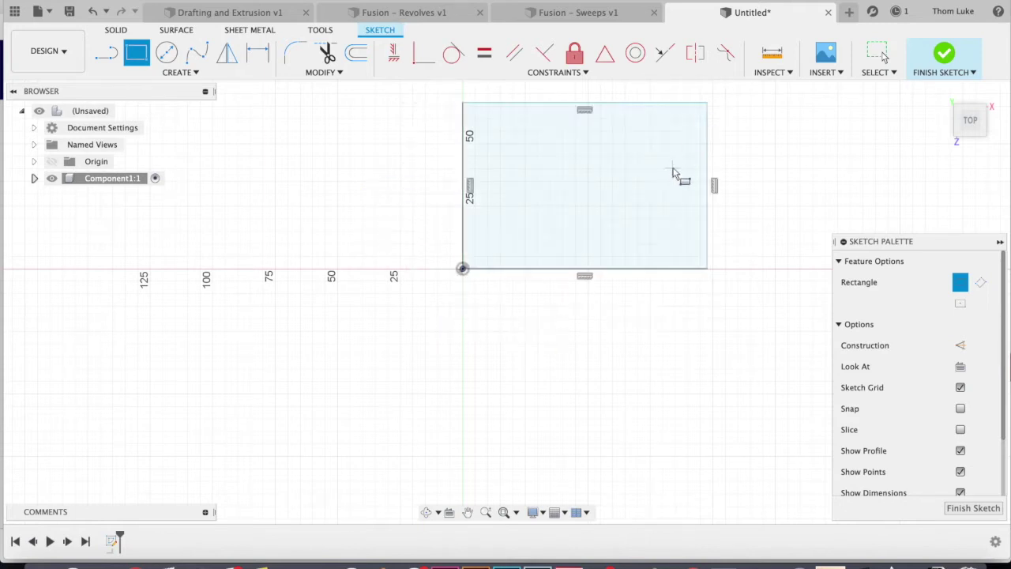
{"action": "left_click", "coordinate": [945, 56]}
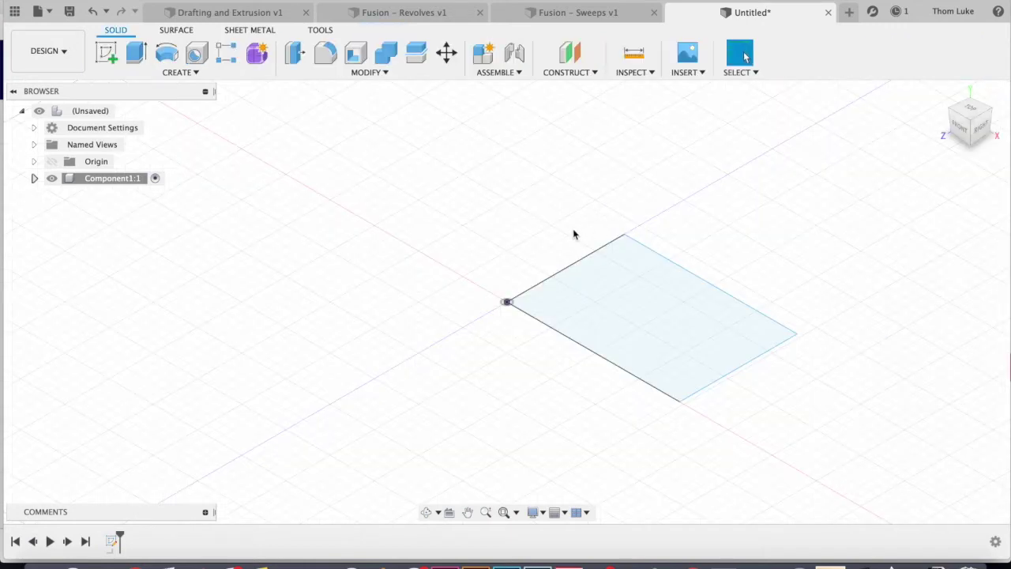
Create a construction plane offset 130 mm above the XZ plane.
{"action": "scroll", "coordinate": [287, 355], "scroll_direction": "down", "scroll_amount": 5}
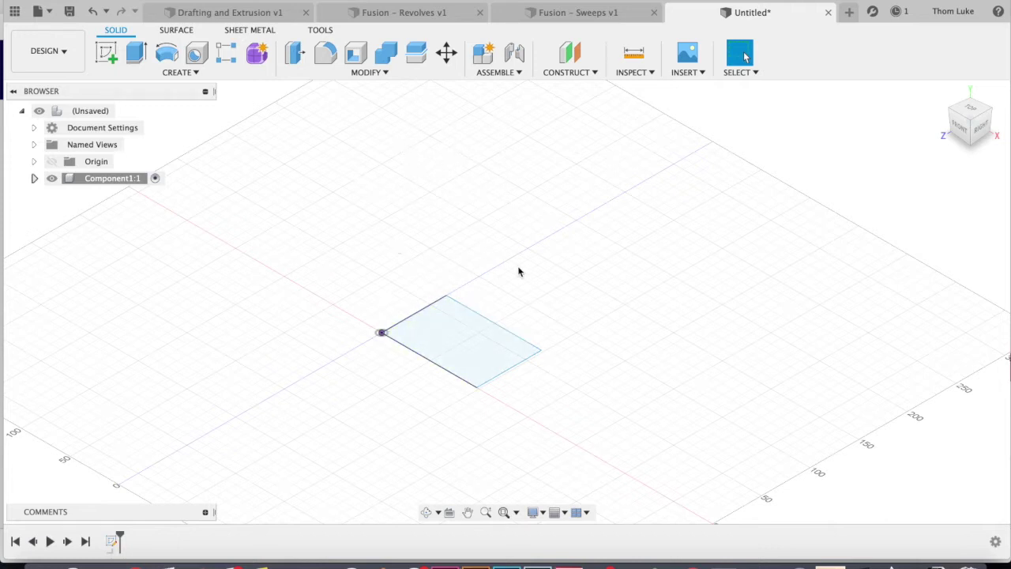
{"action": "middle_click_drag", "start_coordinate": [480, 308], "coordinate": [529, 296], "text": "shift"}
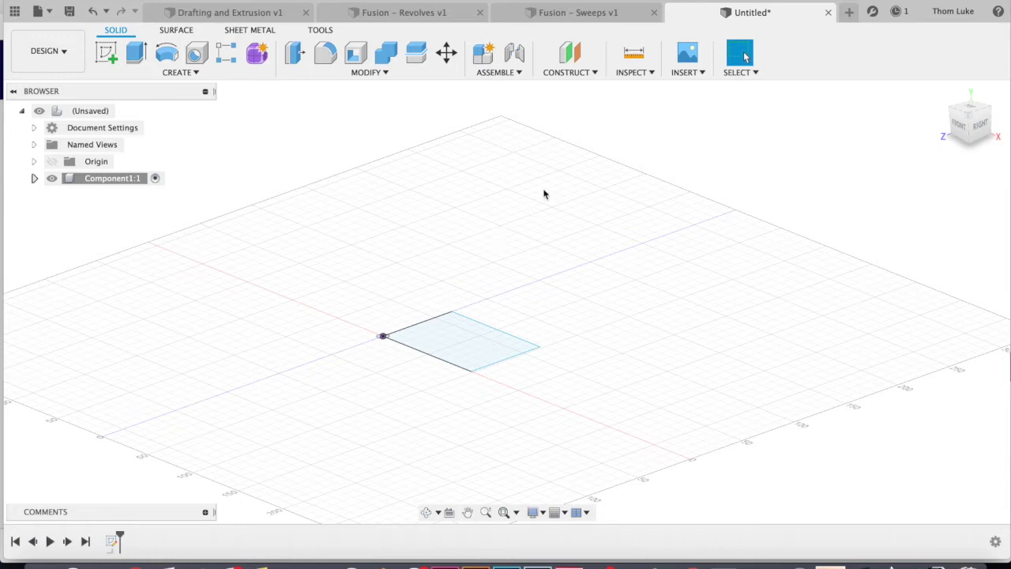
{"action": "left_click", "coordinate": [576, 73]}
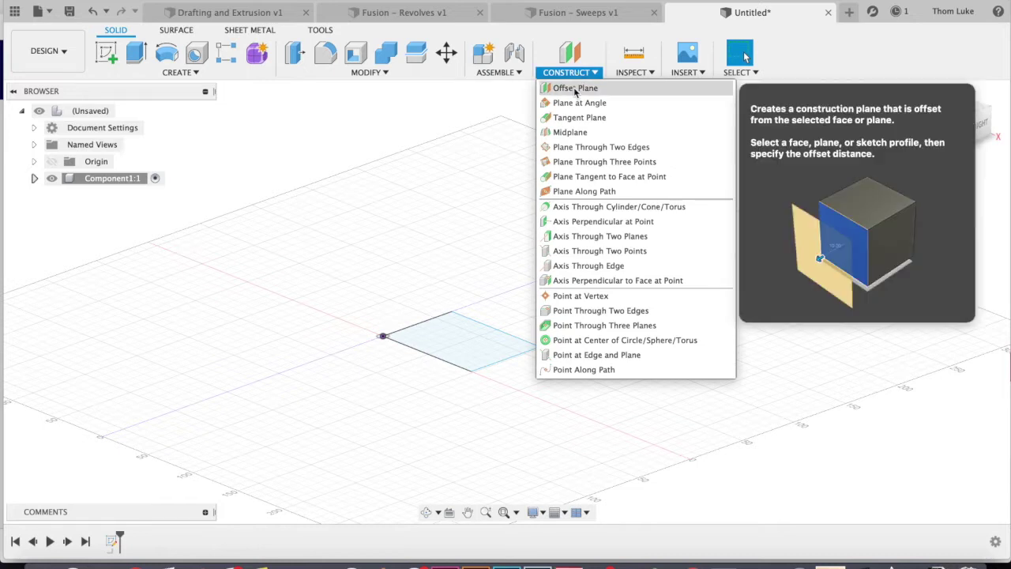
{"action": "left_click", "coordinate": [575, 88]}
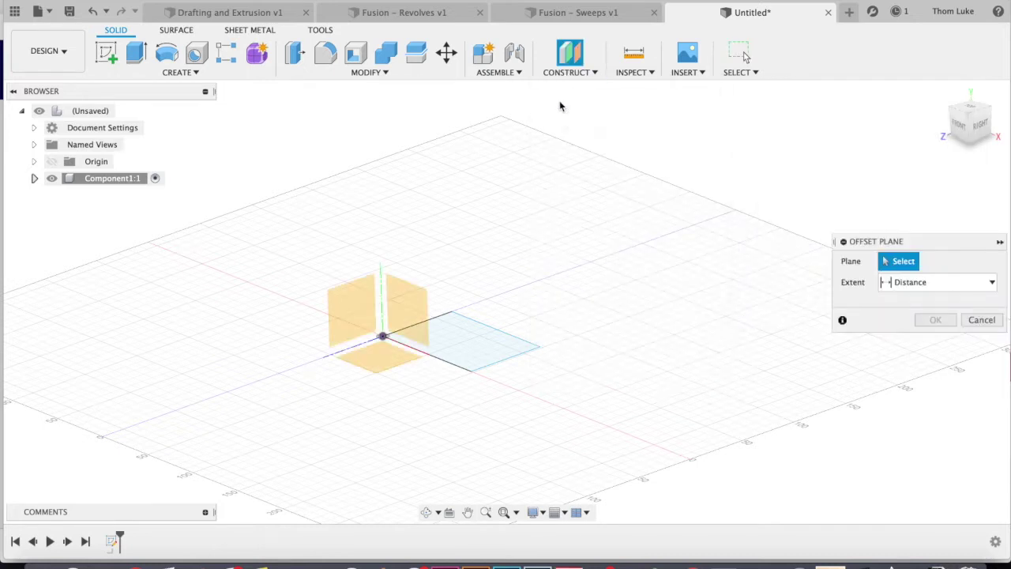
{"action": "left_click", "coordinate": [580, 72]}
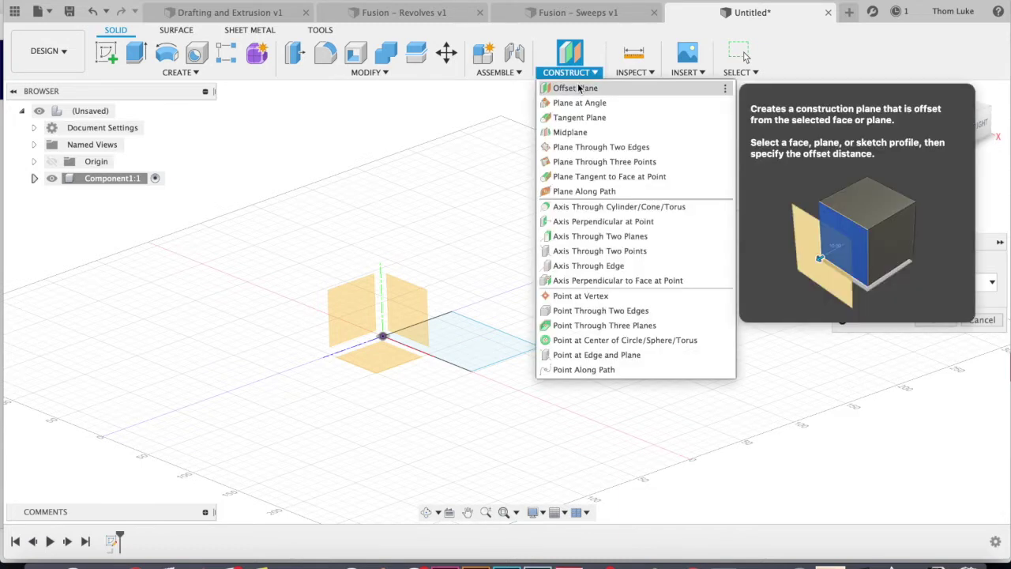
{"action": "left_click", "coordinate": [583, 76]}
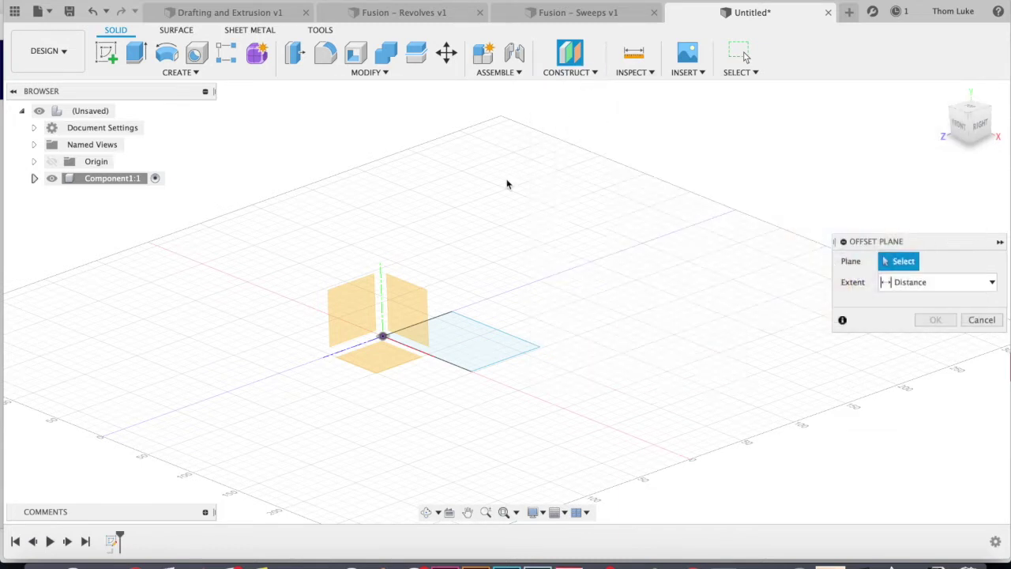
{"action": "left_click", "coordinate": [377, 359]}
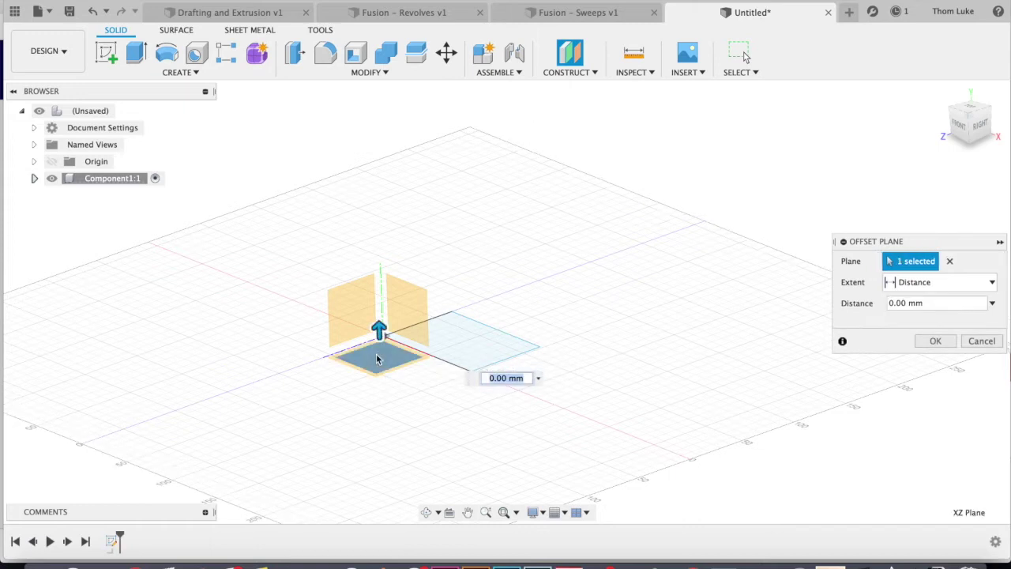
{"action": "left_click_drag", "start_coordinate": [380, 325], "coordinate": [371, 155]}
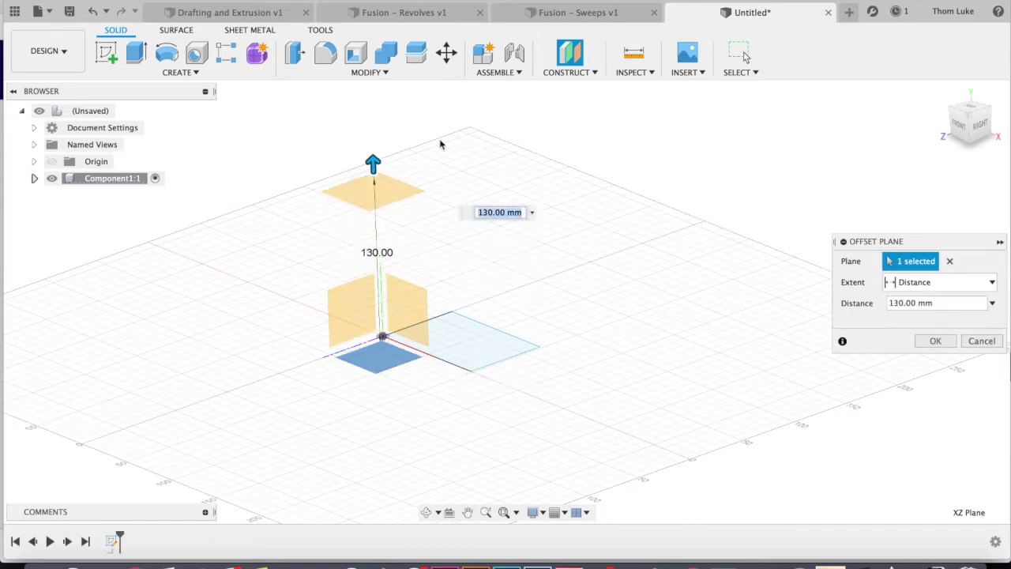
{"action": "left_click", "coordinate": [936, 342]}
Expand Component1 and its Construction folder in the browser to locate the offset plane.
{"action": "middle_click_drag", "start_coordinate": [553, 249], "coordinate": [483, 275], "text": "shift"}
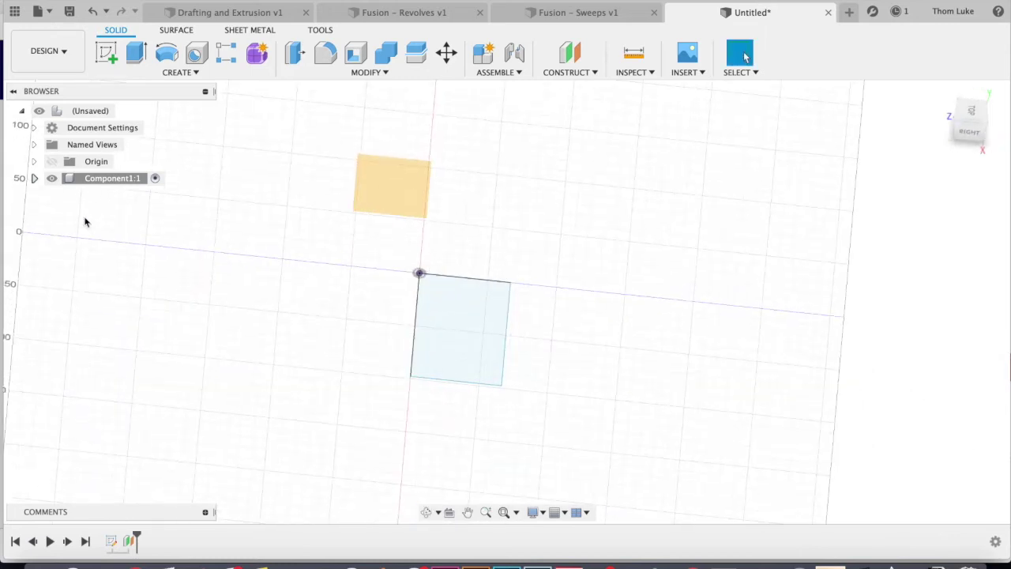
{"action": "left_click", "coordinate": [34, 179]}
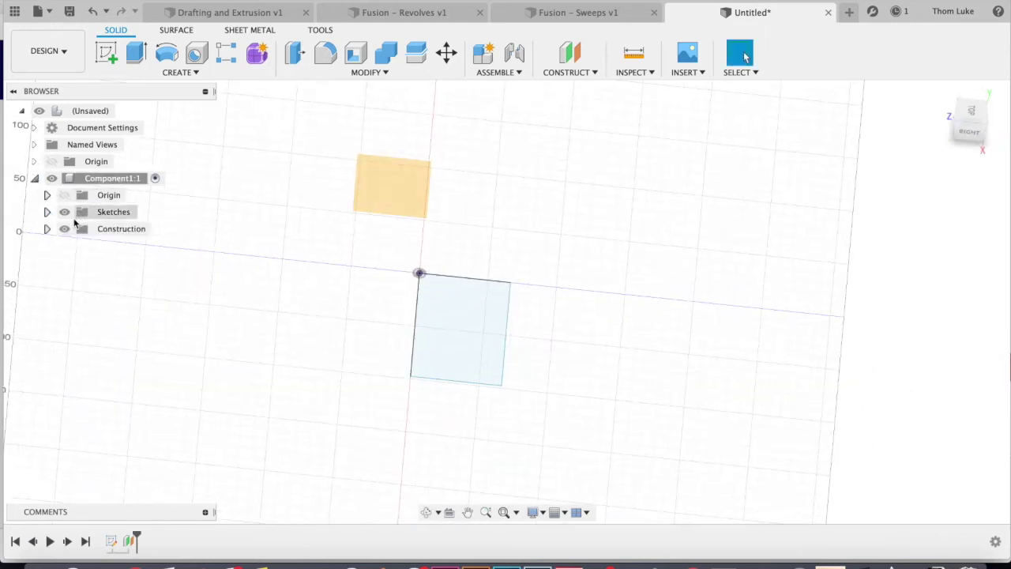
{"action": "left_click", "coordinate": [47, 229]}
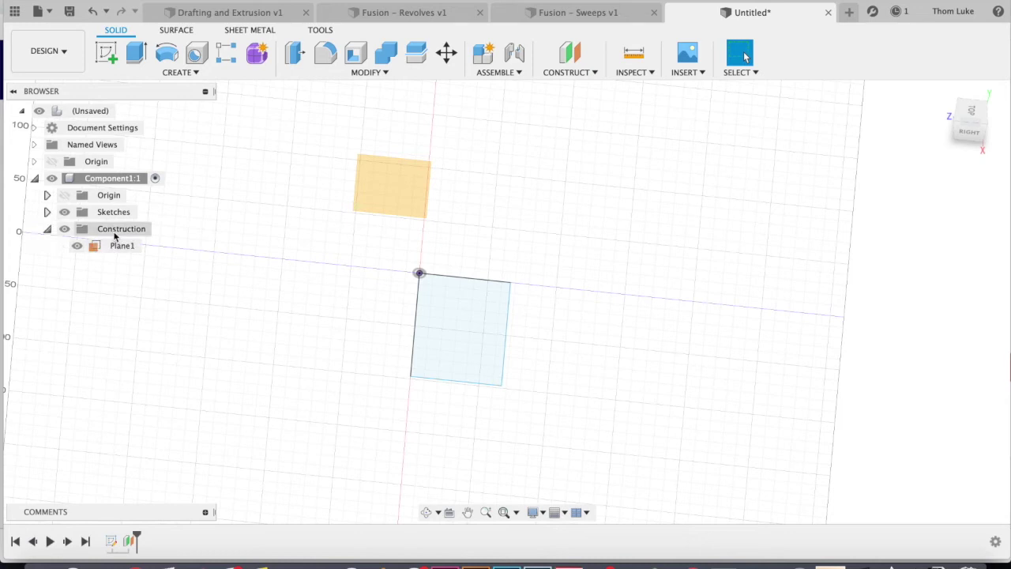
{"action": "left_click", "coordinate": [110, 248]}
{"action": "middle_click_drag", "start_coordinate": [260, 233], "coordinate": [324, 218], "text": "shift"}
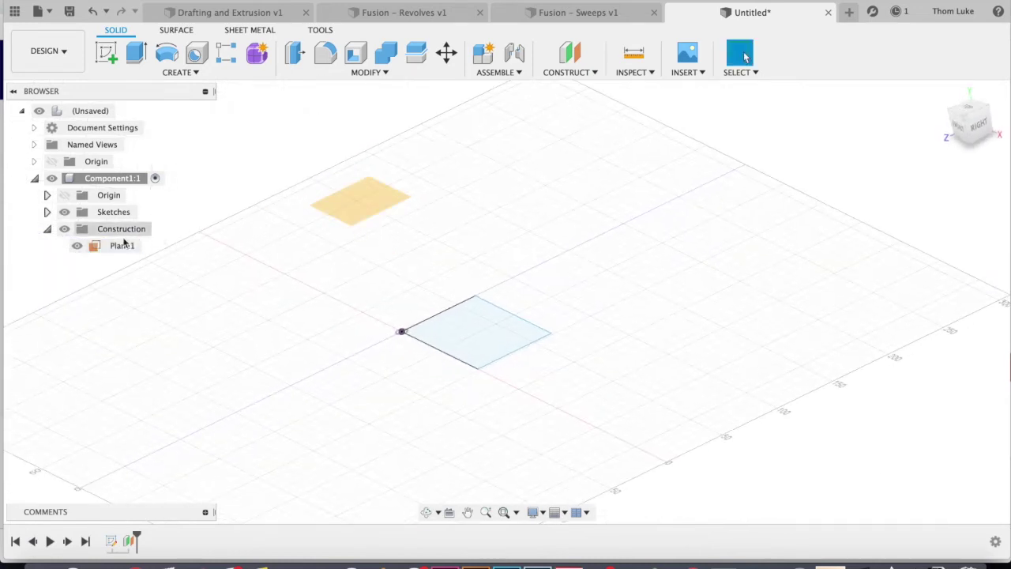
{"action": "left_click", "coordinate": [292, 176]}
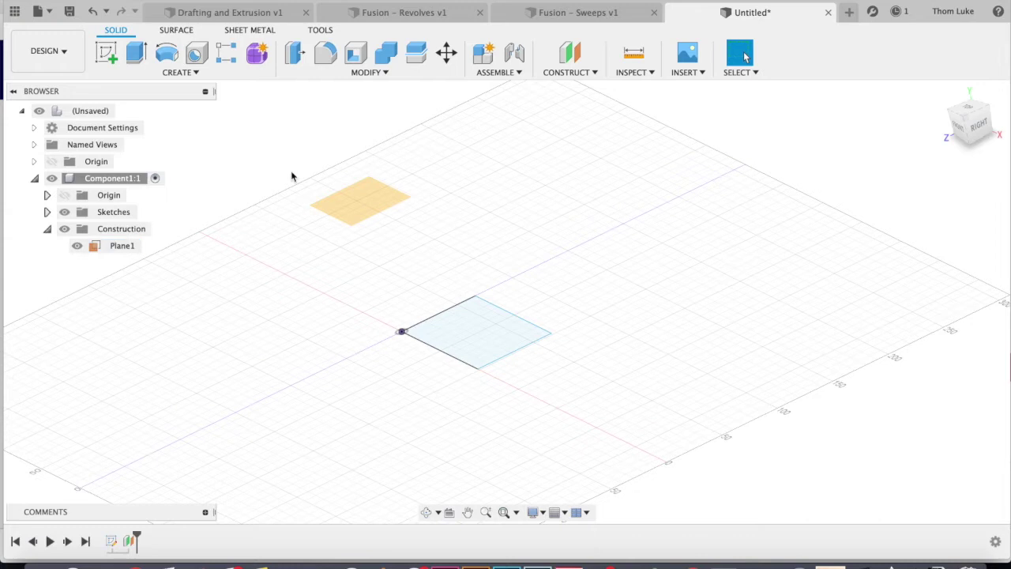
Sketch a centre-diameter circle on the offset plane, centred over the rectangle and slightly wider than it, and finish the sketch.
{"action": "left_click", "coordinate": [106, 52]}
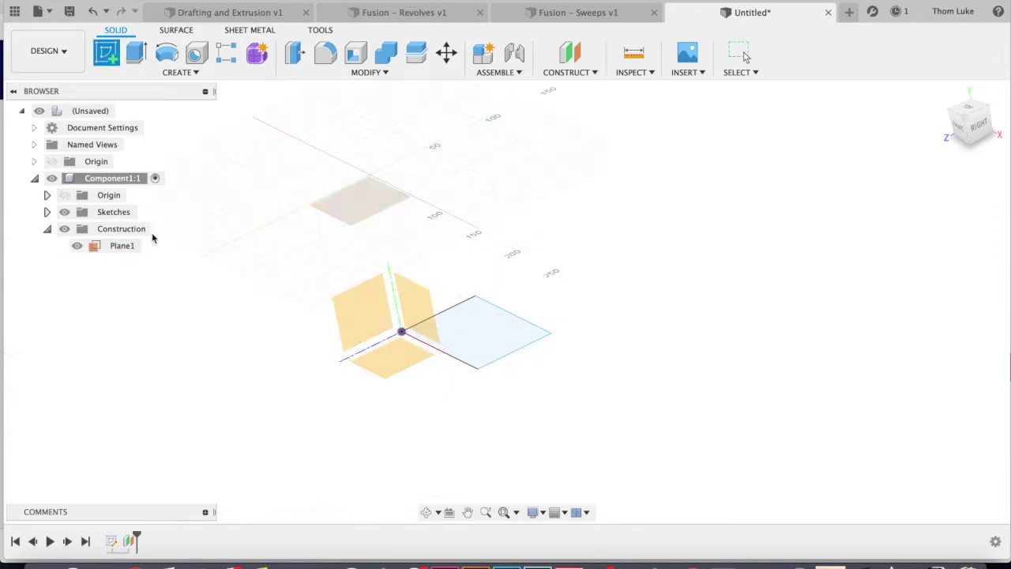
{"action": "left_click", "coordinate": [345, 204]}
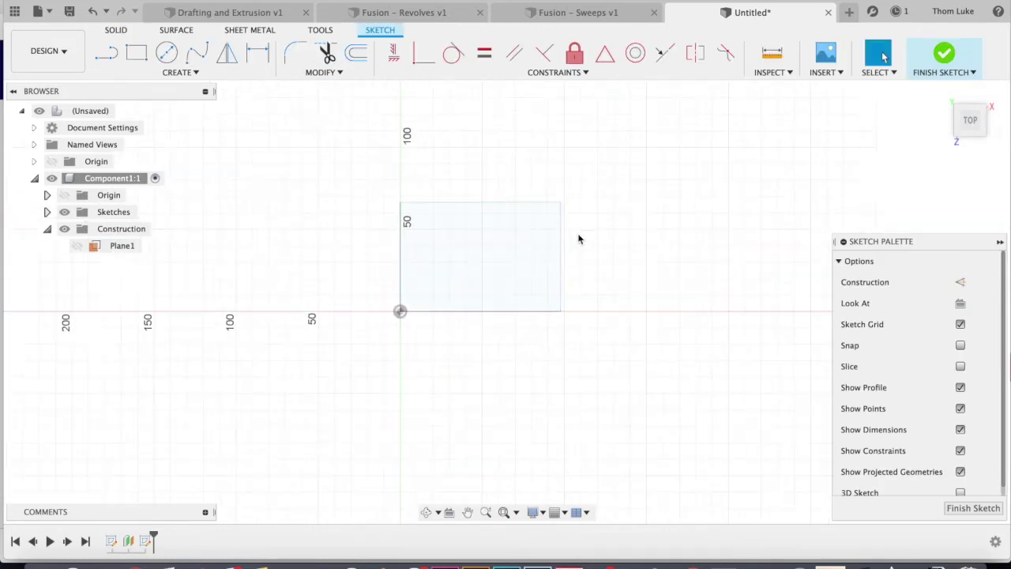
{"action": "left_click", "coordinate": [167, 52]}
{"action": "left_click", "coordinate": [481, 257]}
{"action": "left_click", "coordinate": [520, 179]}
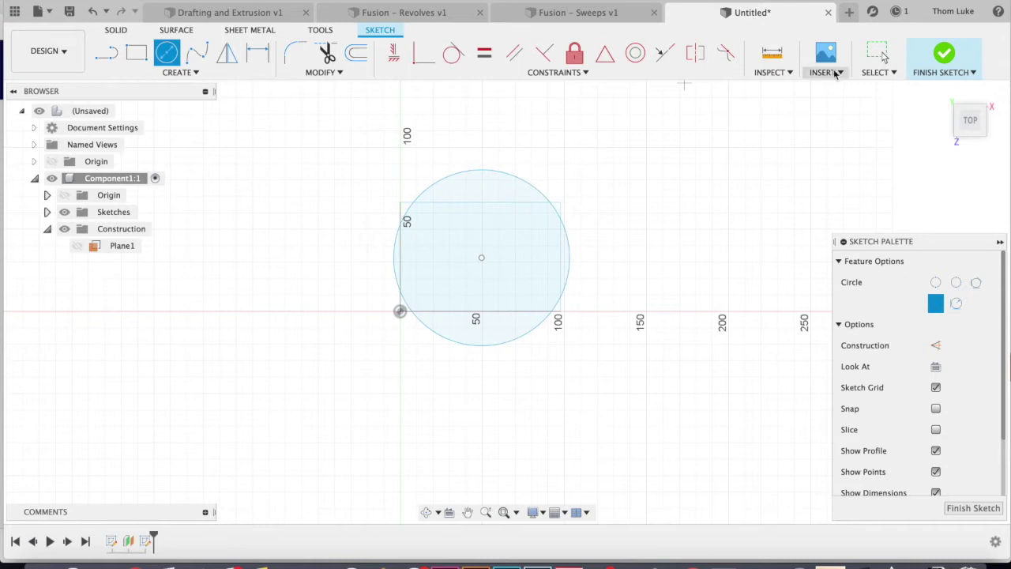
{"action": "left_click", "coordinate": [945, 57]}
Examine the spacing between the circle and rectangle sketches from several angles and collapse the Construction folder.
{"action": "mouse_move", "coordinate": [506, 280]}
{"action": "middle_mouse_down", "text": "shift"}
{"action": "mouse_move", "coordinate": [486, 248]}
{"action": "mouse_move", "coordinate": [415, 226]}
{"action": "mouse_move", "coordinate": [487, 249]}
{"action": "mouse_move", "coordinate": [447, 217]}
{"action": "mouse_move", "coordinate": [526, 181]}
{"action": "middle_mouse_up", "text": "shift"}
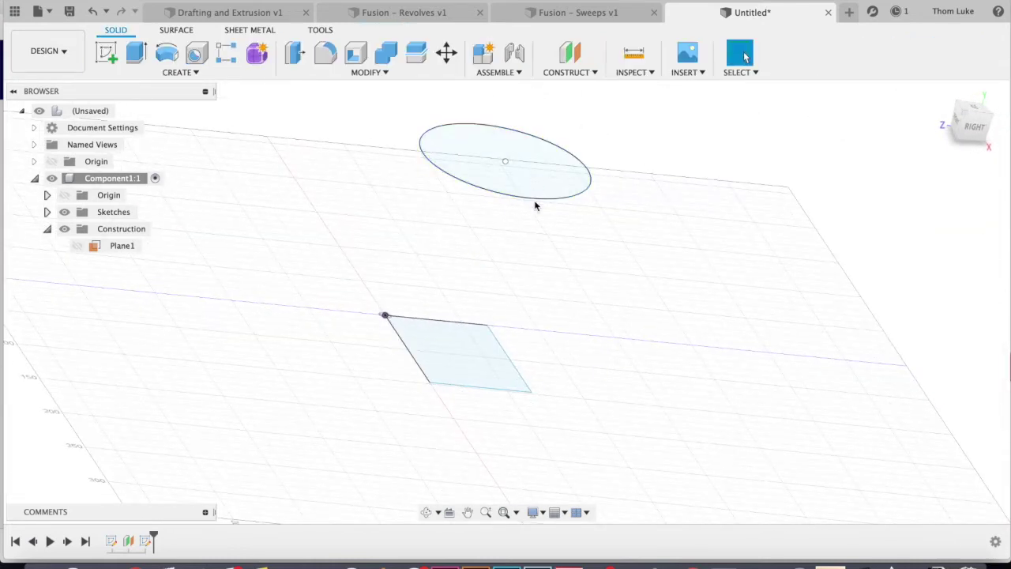
{"action": "scroll", "coordinate": [499, 311], "scroll_direction": "up", "scroll_amount": 2}
{"action": "scroll", "coordinate": [498, 310], "scroll_direction": "down", "scroll_amount": 5}
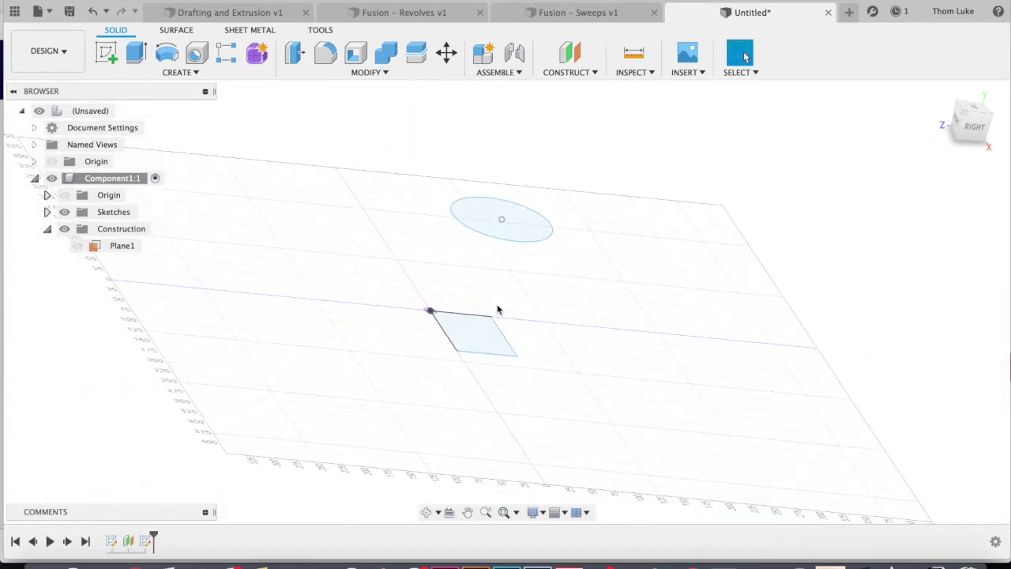
{"action": "middle_click_drag", "start_coordinate": [460, 295], "coordinate": [495, 269], "text": "shift"}
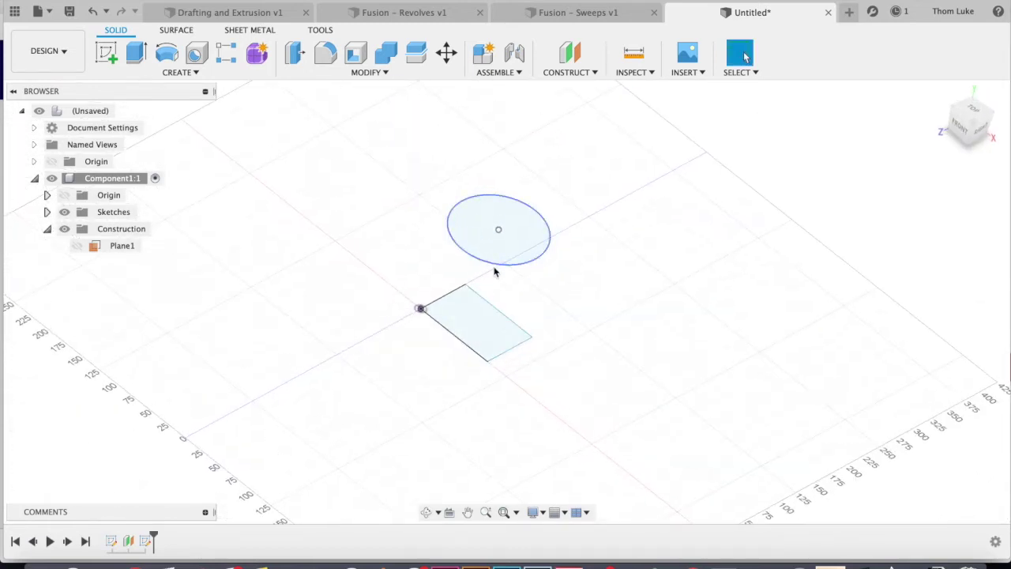
{"action": "left_click", "coordinate": [46, 229]}
{"action": "middle_click_drag", "start_coordinate": [425, 284], "coordinate": [504, 230], "text": "shift"}
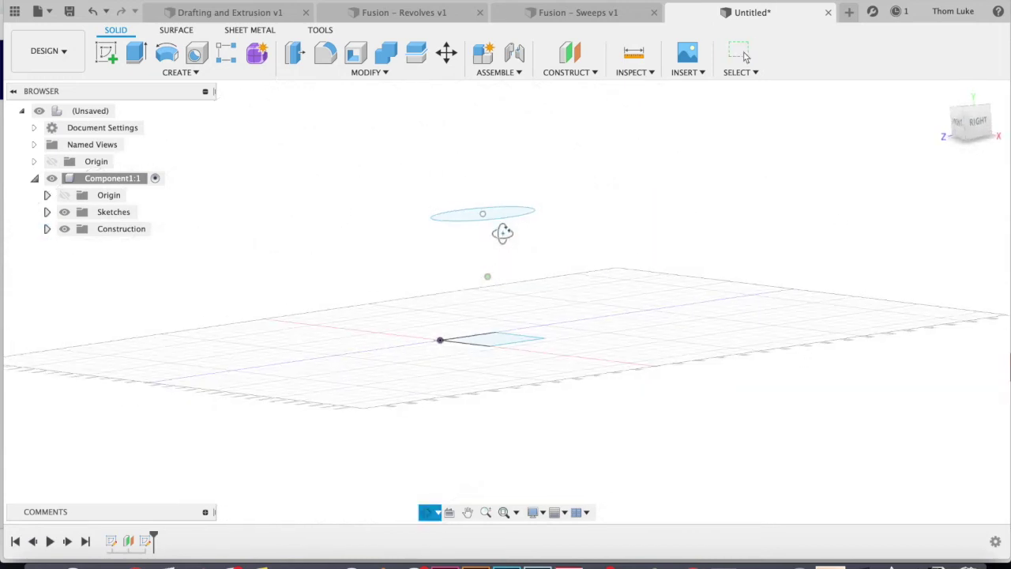
{"action": "middle_click_drag", "start_coordinate": [516, 282], "coordinate": [487, 271], "text": "shift"}
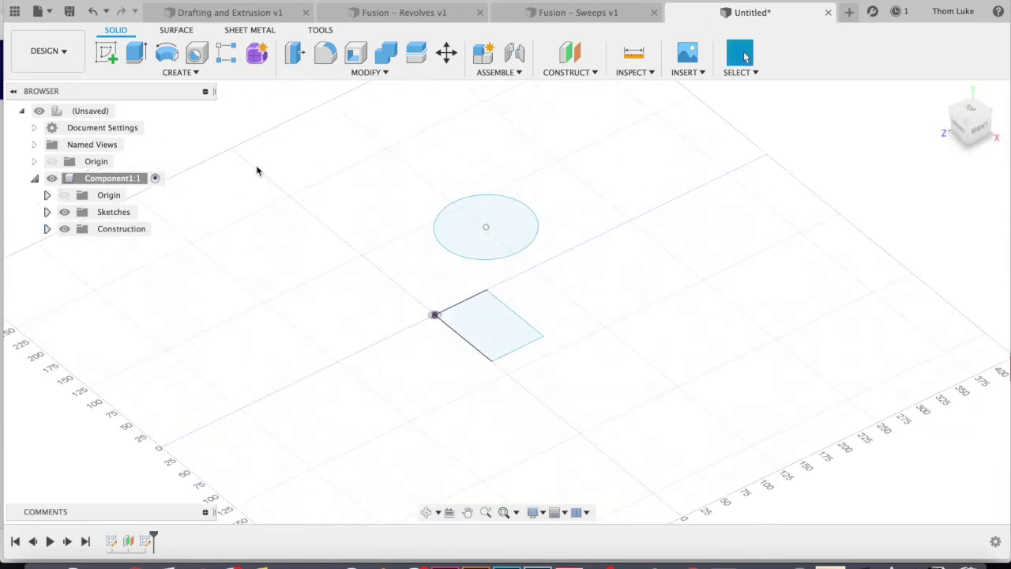
Loft a solid body from the rectangle profile to the circle profile with connected ends.
{"action": "left_click", "coordinate": [180, 72]}
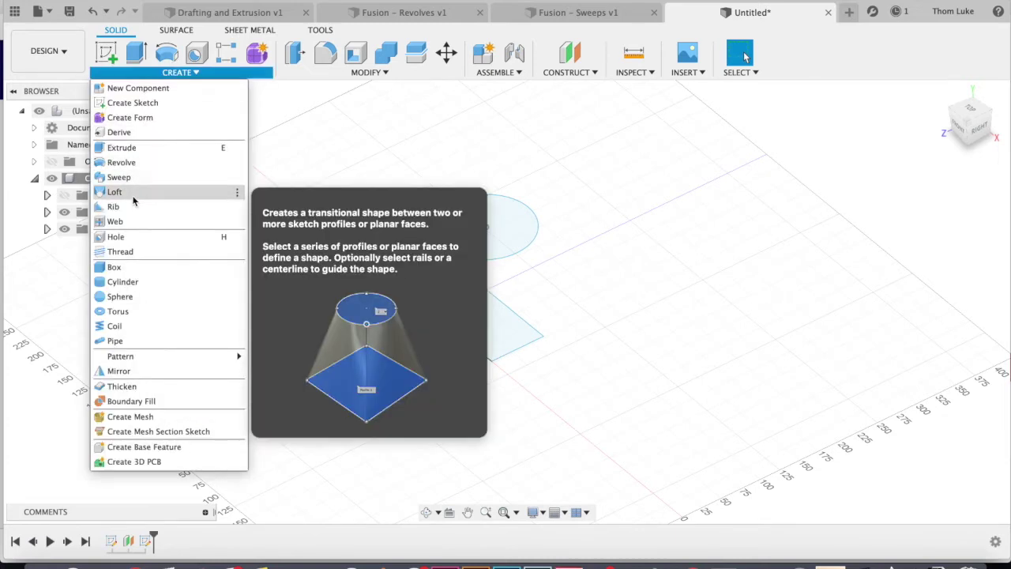
{"action": "left_click", "coordinate": [115, 192]}
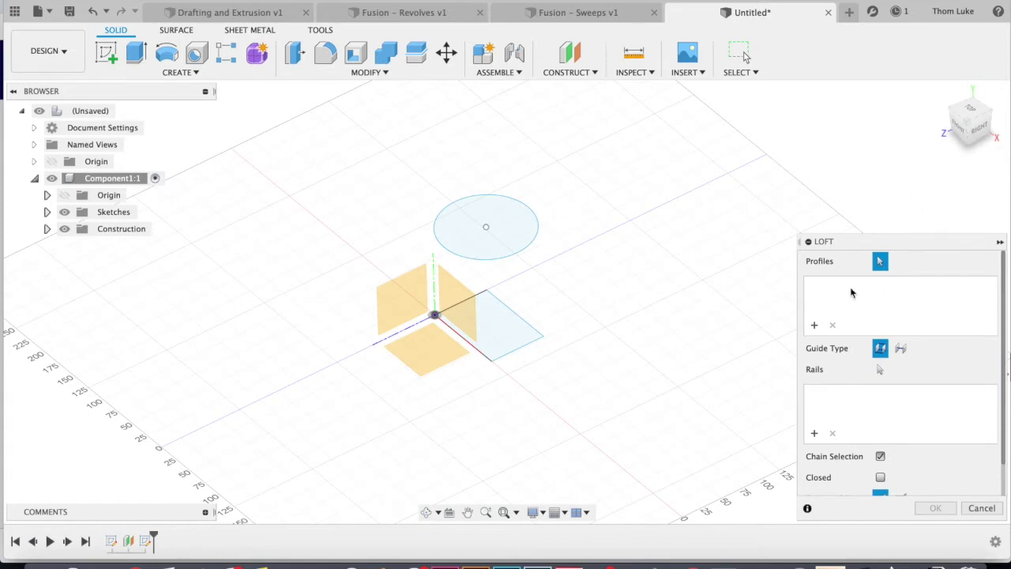
{"action": "left_click", "coordinate": [525, 324]}
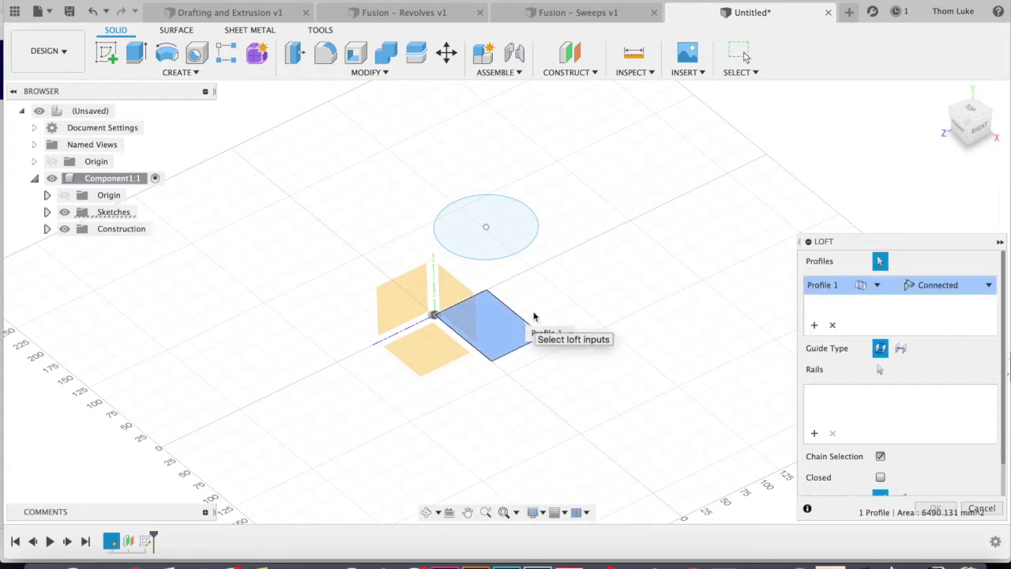
{"action": "left_click", "coordinate": [535, 238]}
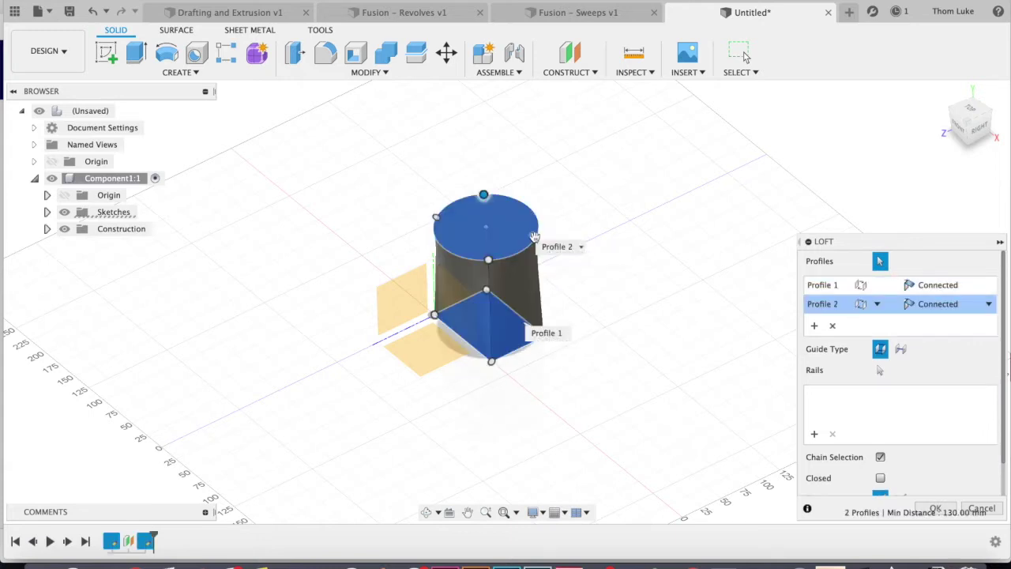
{"action": "middle_click_drag", "start_coordinate": [595, 323], "coordinate": [512, 316], "text": "shift"}
{"action": "scroll", "coordinate": [512, 317], "scroll_direction": "up", "scroll_amount": 4}
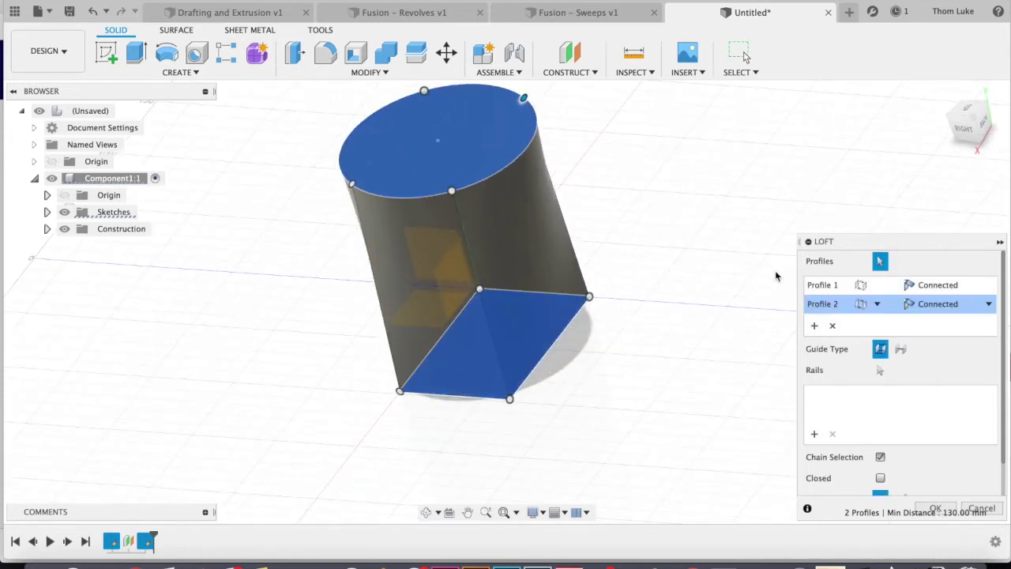
{"action": "left_click", "coordinate": [934, 508]}
Examine the lofted body's circular top face and its side transition down to the rectangular base.
{"action": "middle_click_drag", "start_coordinate": [608, 339], "coordinate": [492, 343], "text": "shift"}
{"action": "left_click", "coordinate": [437, 202]}
{"action": "middle_click_drag", "start_coordinate": [437, 202], "coordinate": [493, 358], "text": "shift"}
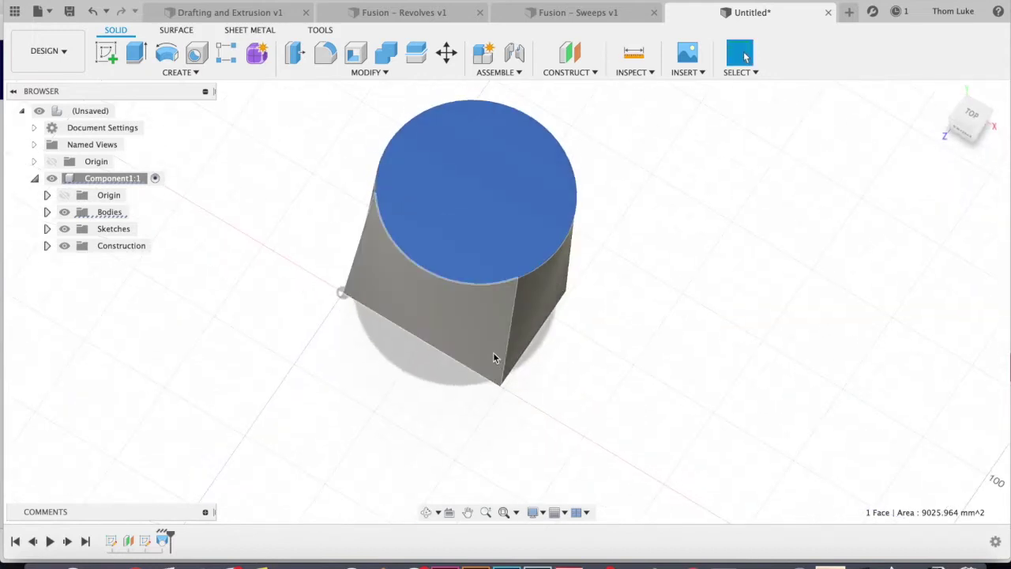
{"action": "left_click", "coordinate": [634, 247]}
{"action": "middle_click_drag", "start_coordinate": [528, 261], "coordinate": [539, 285], "text": "shift"}
{"action": "middle_click_drag", "start_coordinate": [455, 211], "coordinate": [513, 364], "text": "shift"}
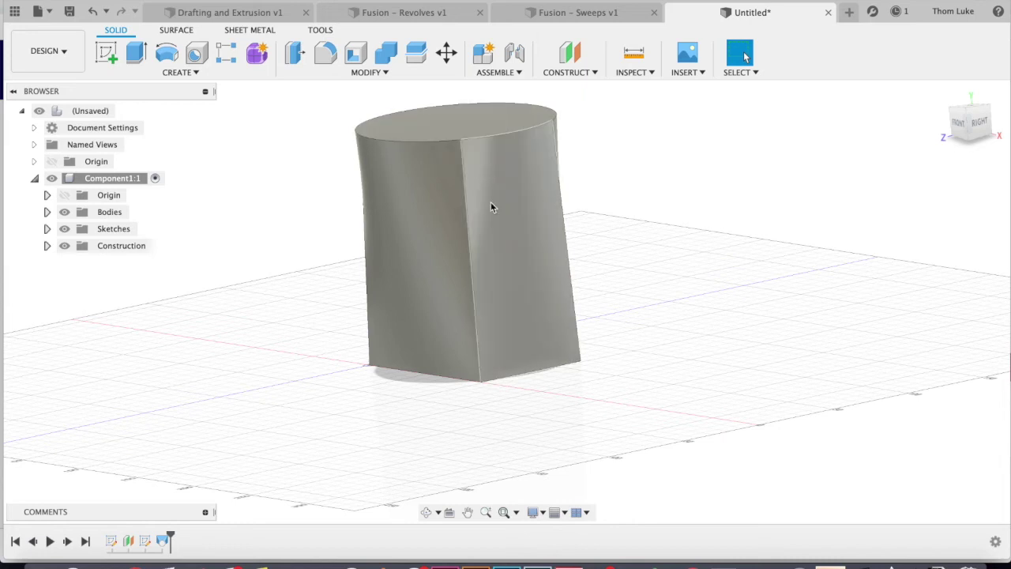
{"action": "scroll", "coordinate": [496, 252], "scroll_direction": "up", "scroll_amount": 5}
{"action": "scroll", "coordinate": [488, 264], "scroll_direction": "down", "scroll_amount": 6}
{"action": "middle_click_drag", "start_coordinate": [559, 255], "coordinate": [538, 305], "text": "shift"}
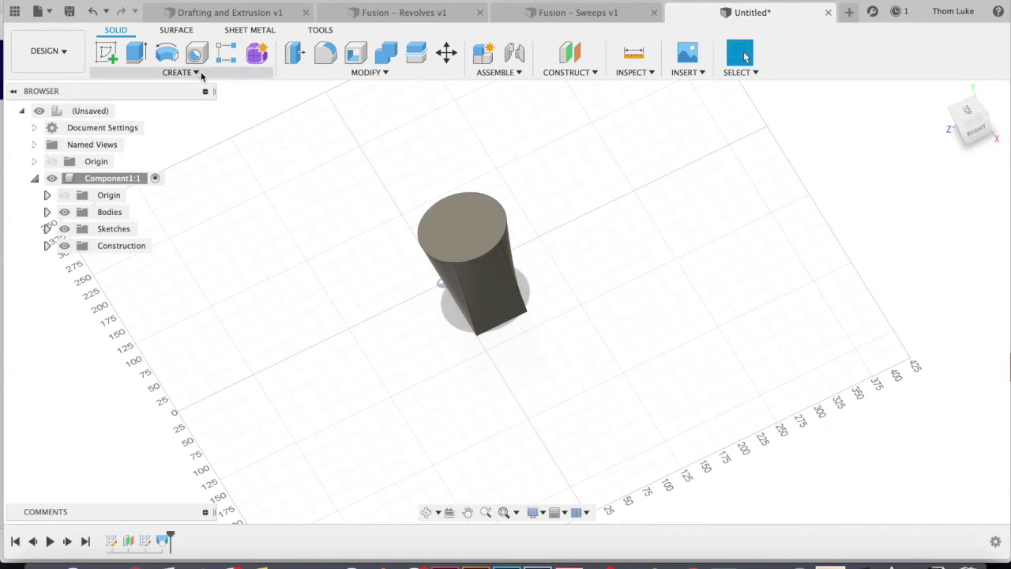
Start a sketch on the horizontal origin plane and draw a construction line about 336 mm long from the origin, running past the body.
{"action": "middle_click_drag", "start_coordinate": [458, 206], "coordinate": [574, 235], "text": "shift"}
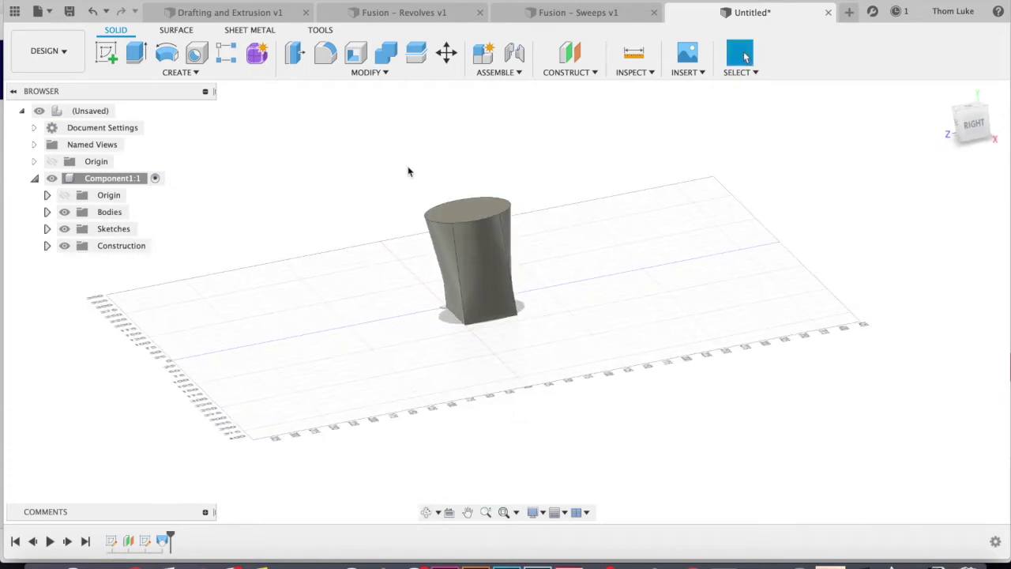
{"action": "left_click", "coordinate": [107, 52]}
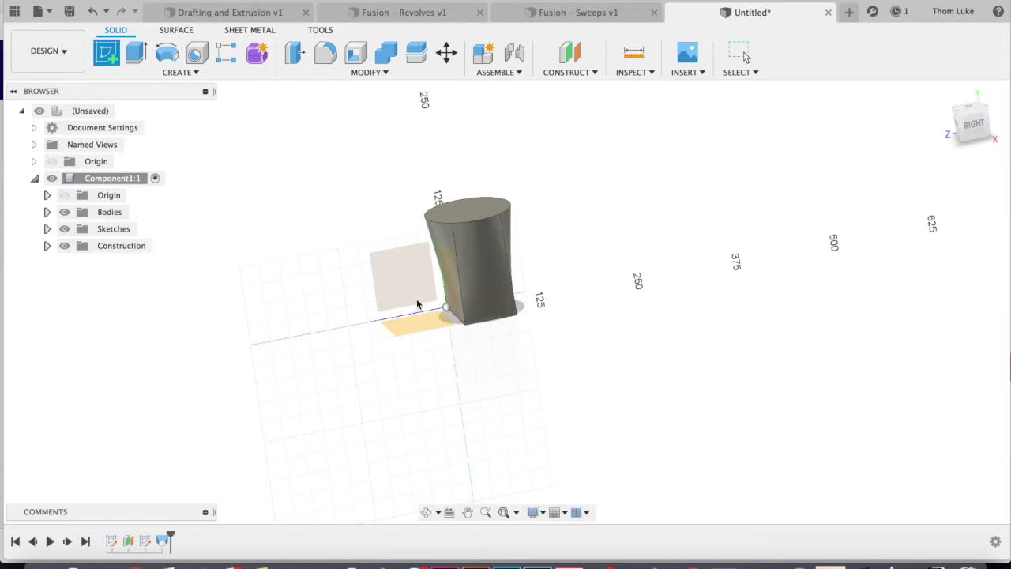
{"action": "mouse_move", "coordinate": [433, 321]}
{"action": "middle_mouse_down", "text": "shift"}
{"action": "mouse_move", "coordinate": [458, 343]}
{"action": "mouse_move", "coordinate": [408, 321]}
{"action": "middle_mouse_up", "text": "shift"}
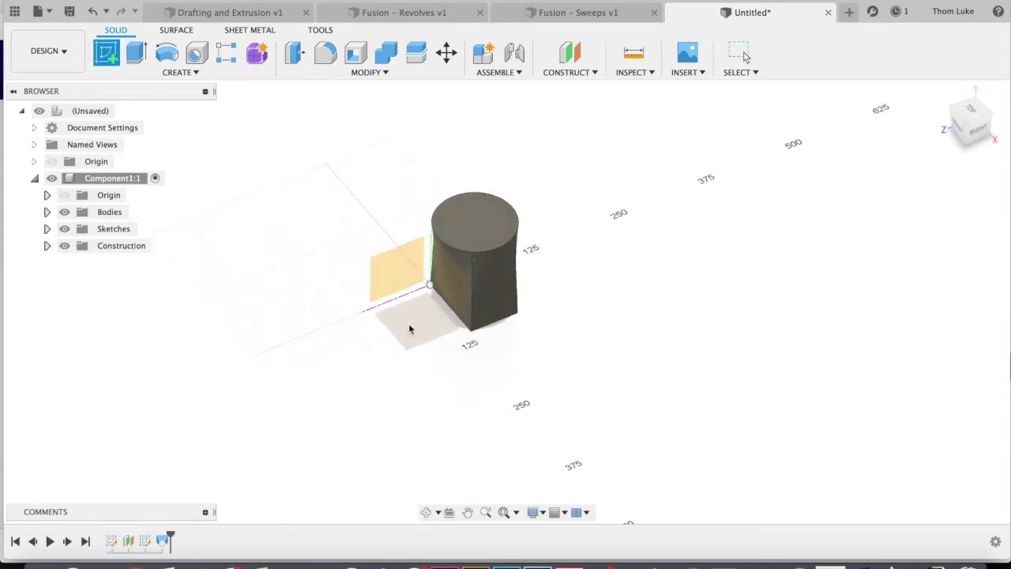
{"action": "left_click", "coordinate": [409, 329]}
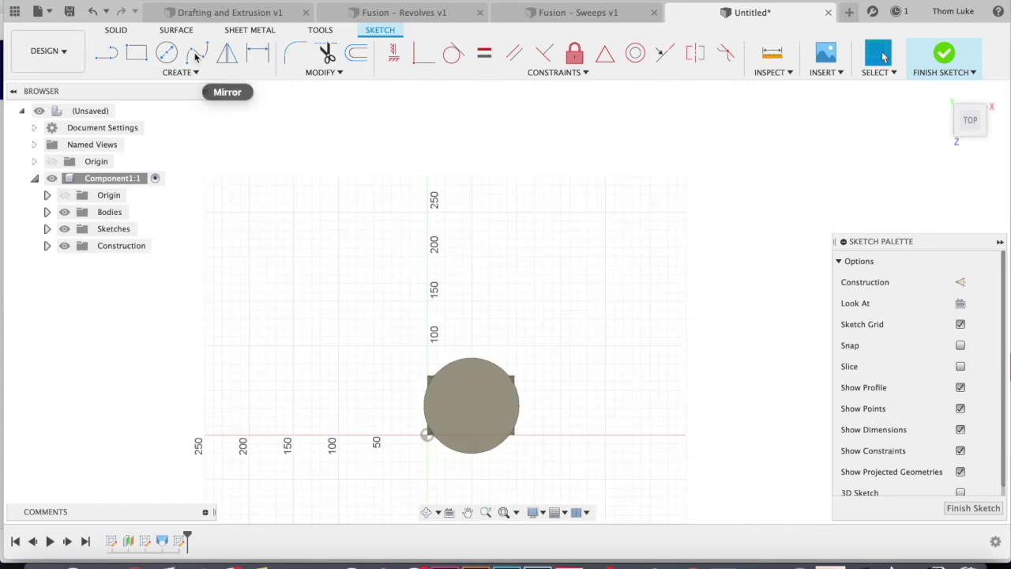
{"action": "left_click", "coordinate": [136, 53]}
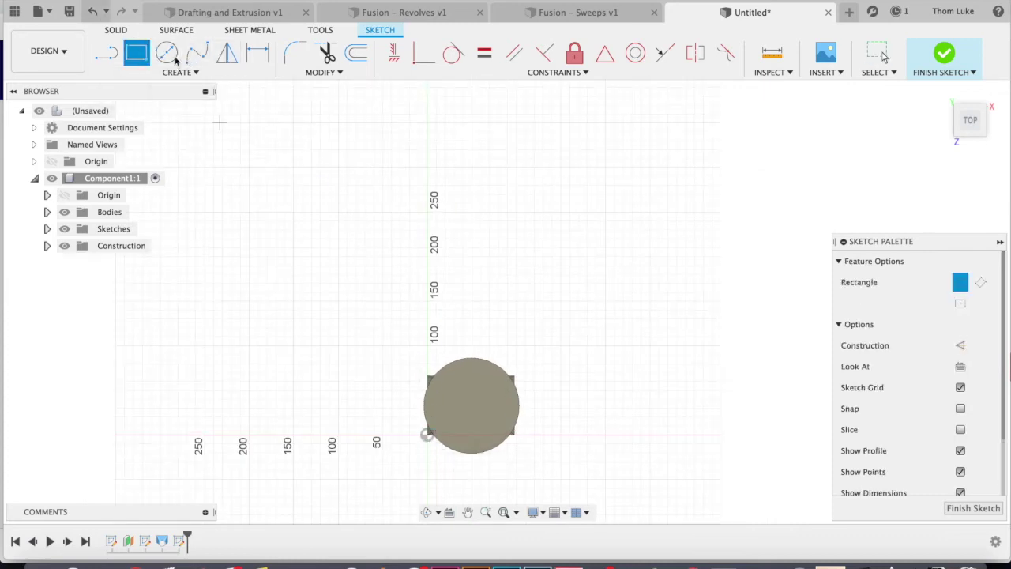
{"action": "left_click", "coordinate": [106, 53]}
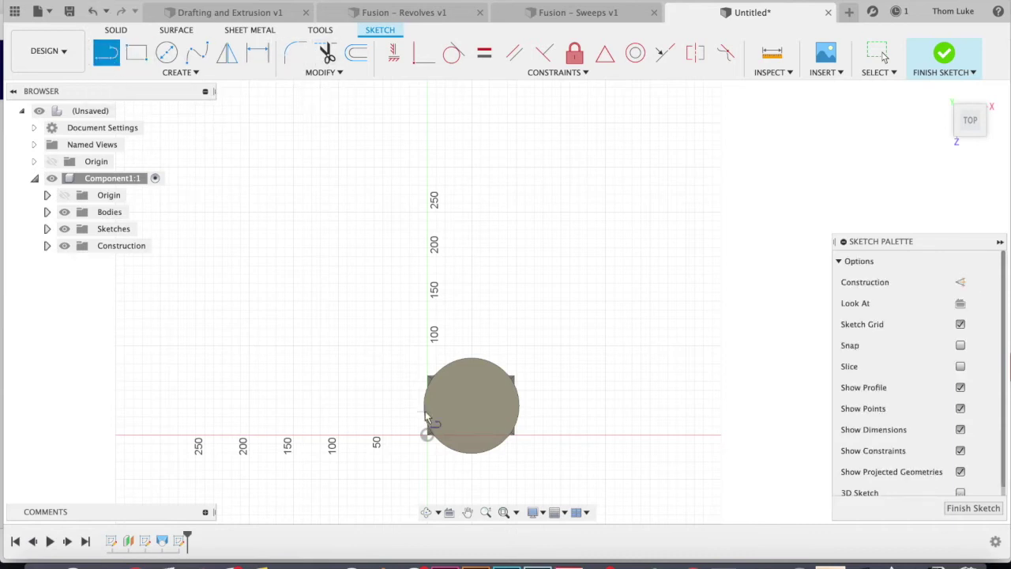
{"action": "left_click", "coordinate": [427, 434]}
{"action": "left_click", "coordinate": [426, 136]}
{"action": "left_click", "coordinate": [462, 136]}
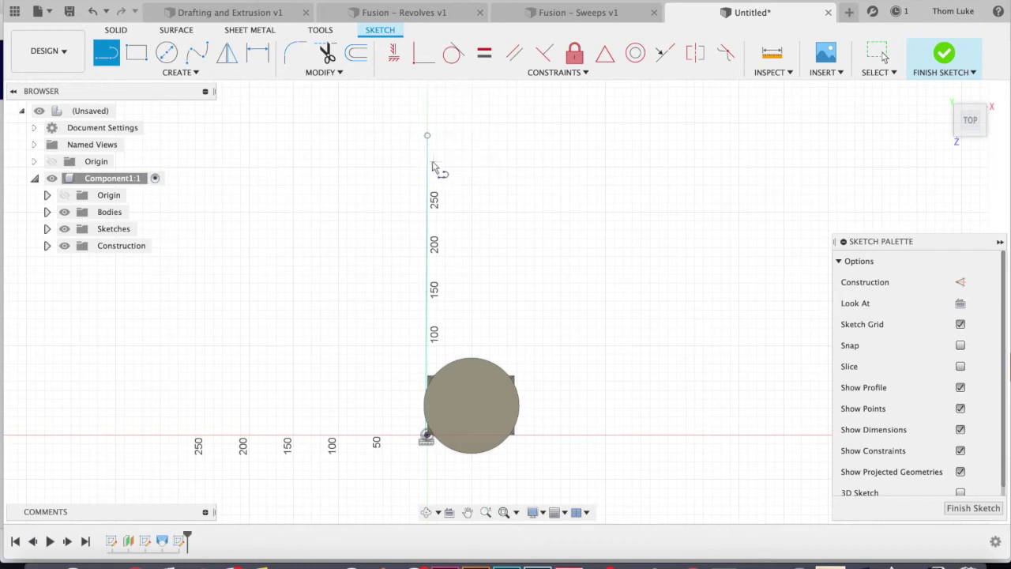
{"action": "key", "text": "Escape"}
{"action": "left_click", "coordinate": [426, 155]}
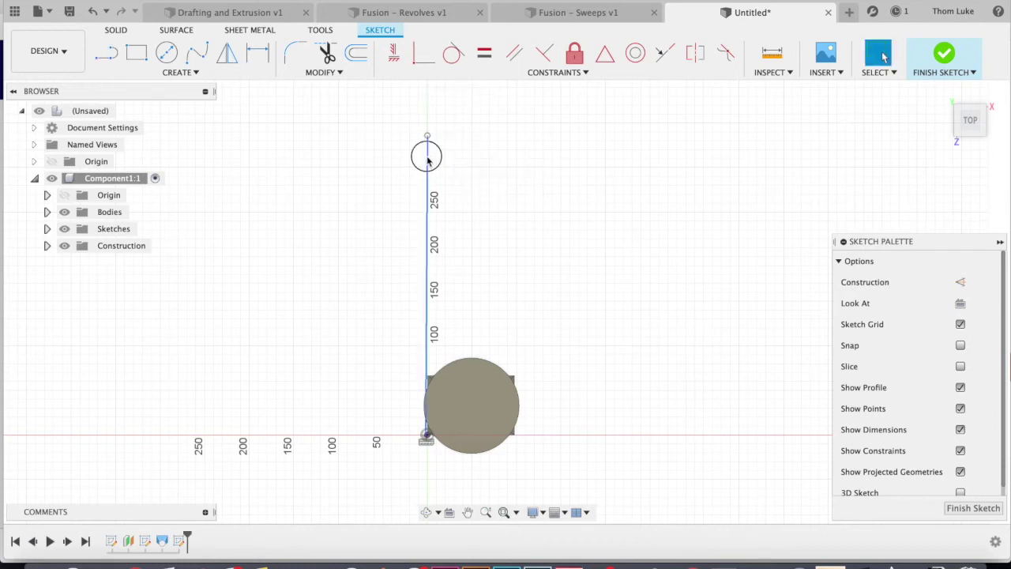
{"action": "left_click", "coordinate": [958, 283]}
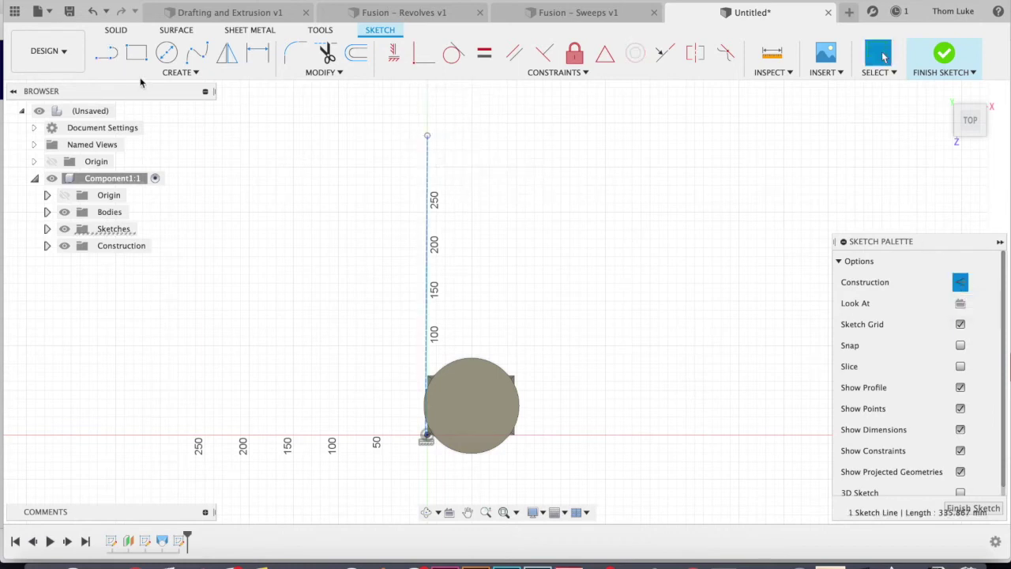
Sketch a rectangle about 149 mm wide and 77 mm high from near the construction line's far end, finish the sketch and restore the home view.
{"action": "left_click", "coordinate": [136, 52]}
{"action": "left_click", "coordinate": [427, 155]}
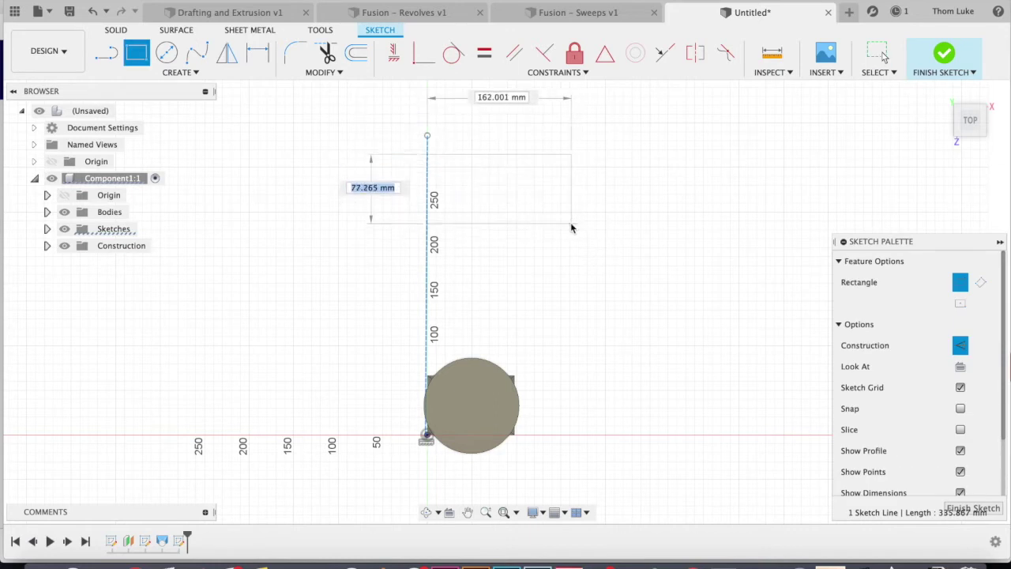
{"action": "left_click", "coordinate": [561, 222]}
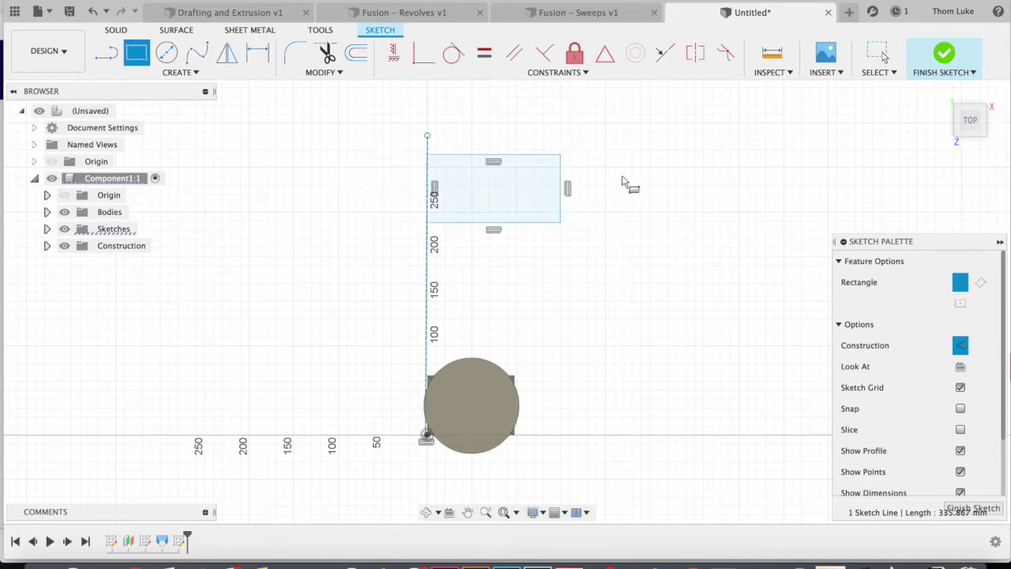
{"action": "left_click", "coordinate": [943, 55]}
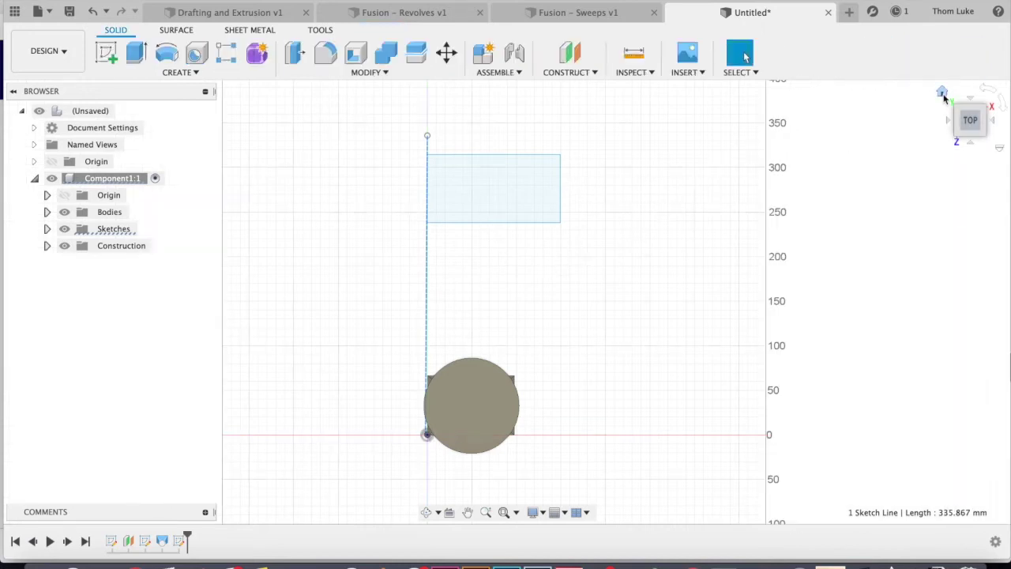
{"action": "left_click", "coordinate": [942, 92]}
{"action": "left_click", "coordinate": [741, 229]}
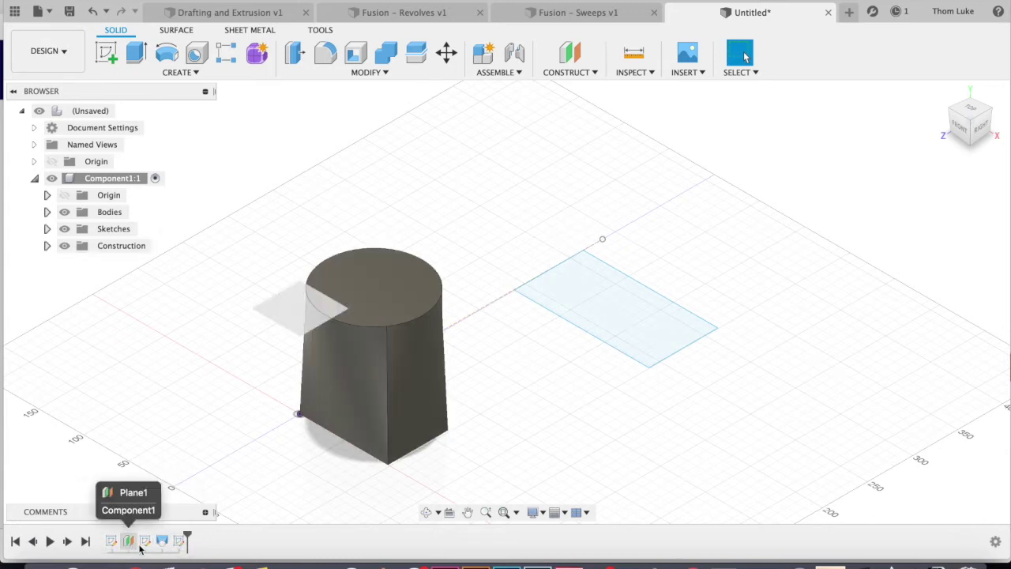
{"action": "left_click", "coordinate": [784, 191]}
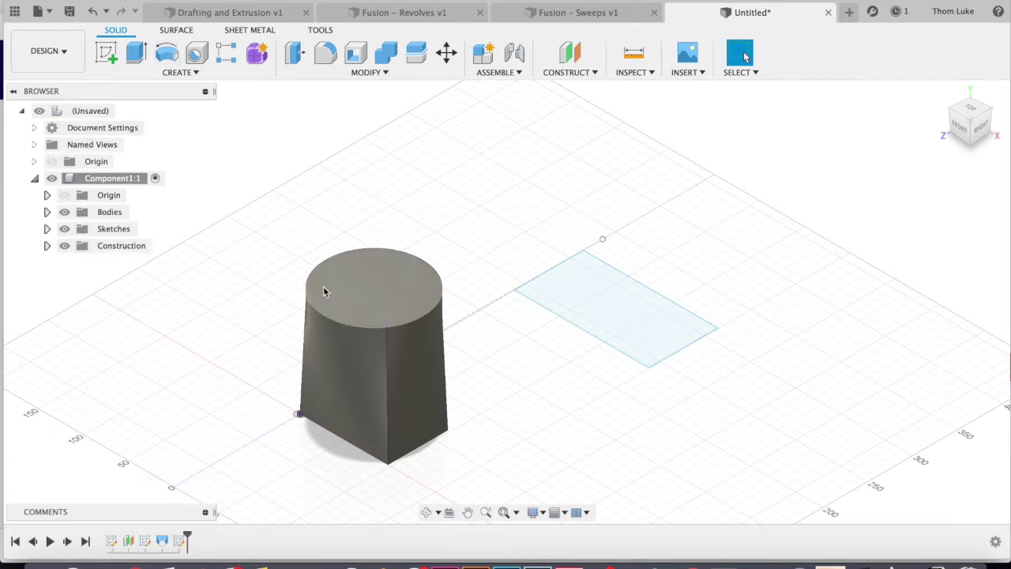
Start a sketch on the front origin plane and draw a vertical construction line about 448 mm long upward from the origin.
{"action": "scroll", "coordinate": [323, 286], "scroll_direction": "down", "scroll_amount": 2}
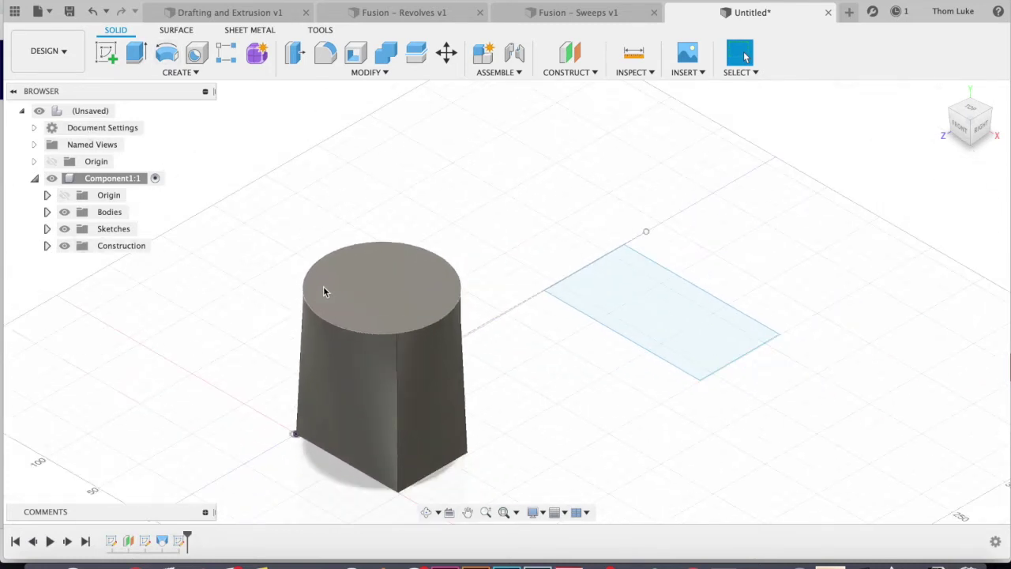
{"action": "left_click", "coordinate": [103, 50]}
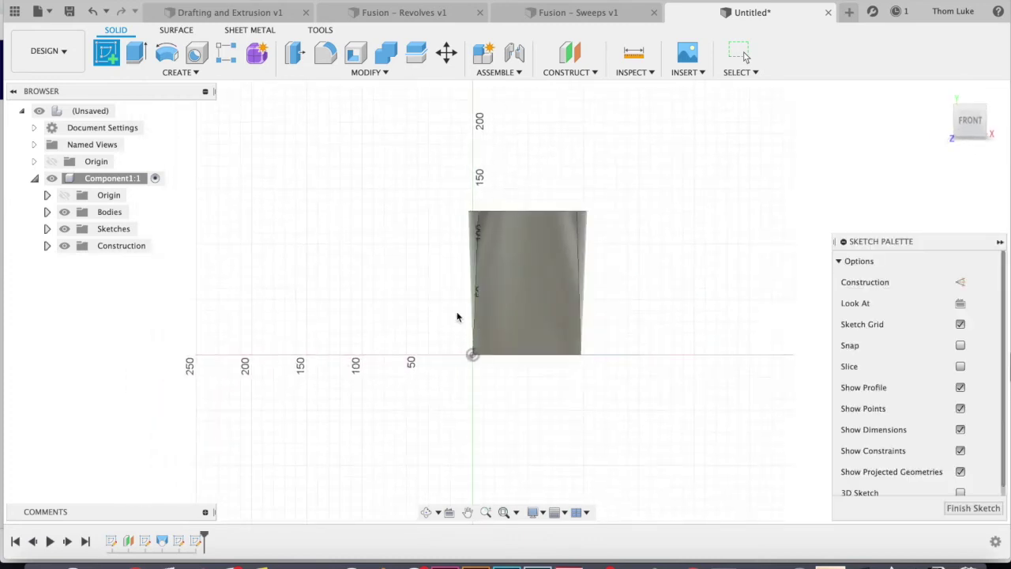
{"action": "scroll", "coordinate": [416, 382], "scroll_direction": "up", "scroll_amount": 3}
{"action": "scroll", "coordinate": [416, 383], "scroll_direction": "down", "scroll_amount": 4}
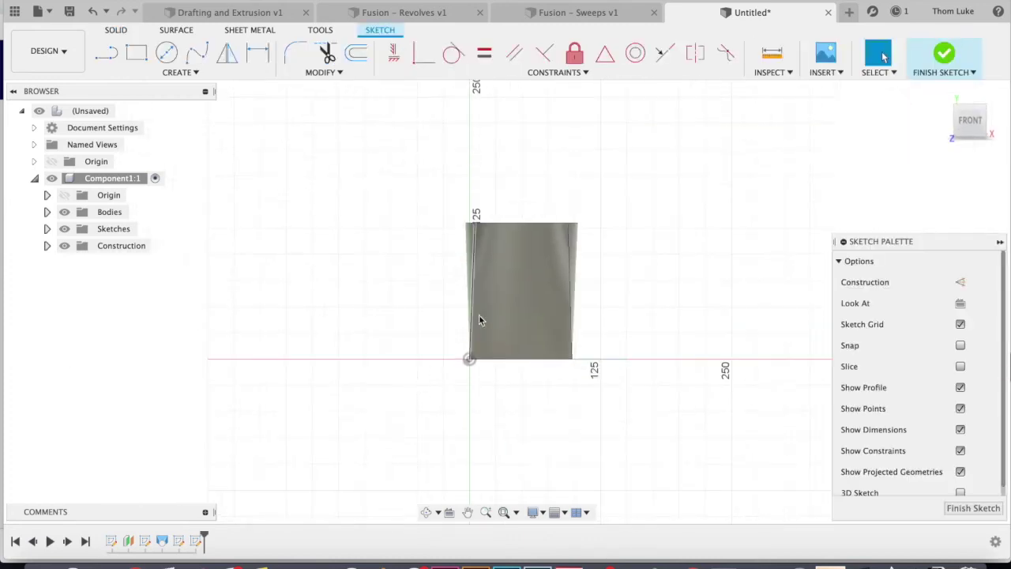
{"action": "left_click", "coordinate": [107, 53]}
{"action": "left_click", "coordinate": [470, 361]}
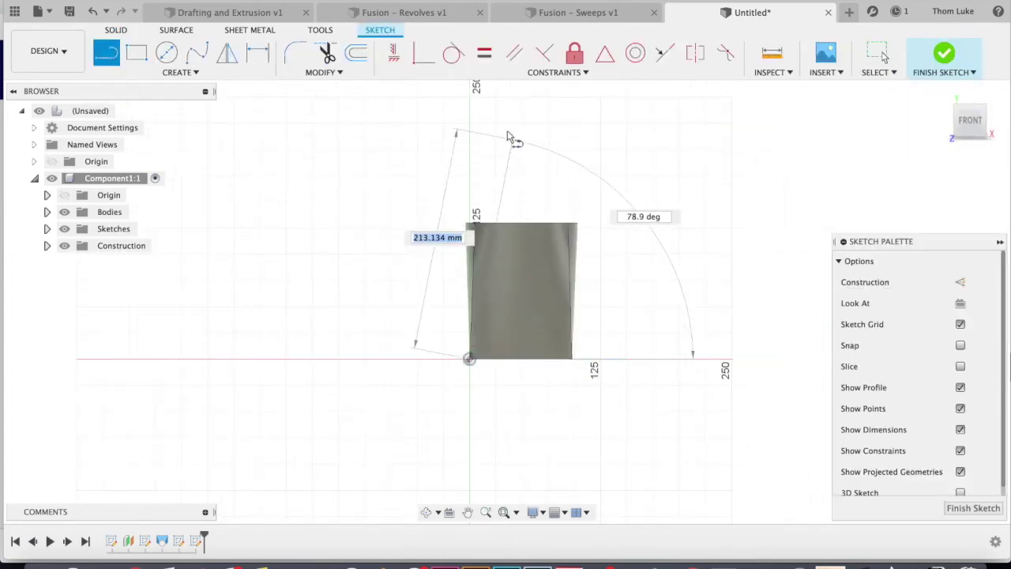
{"action": "scroll", "coordinate": [474, 348], "scroll_direction": "down", "scroll_amount": 3}
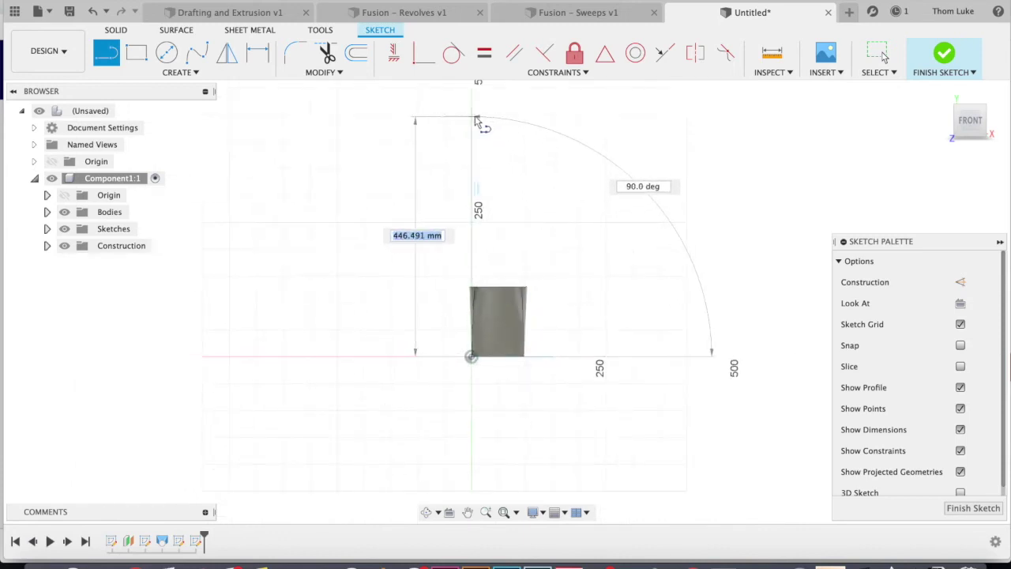
{"action": "left_click", "coordinate": [476, 119]}
{"action": "key", "text": "Escape"}
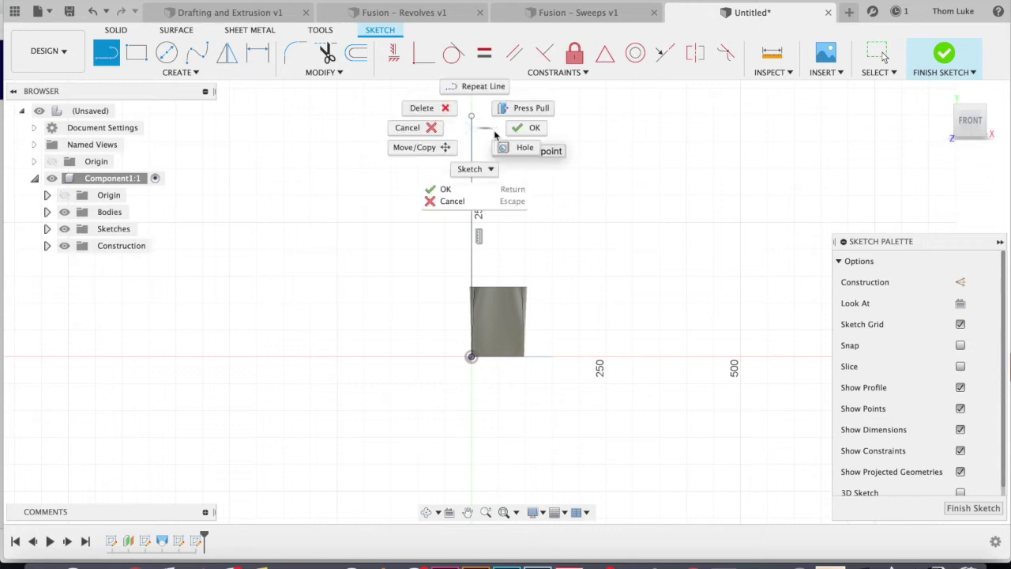
{"action": "key", "text": "Escape"}
{"action": "left_click", "coordinate": [473, 138]}
{"action": "left_click", "coordinate": [960, 282]}
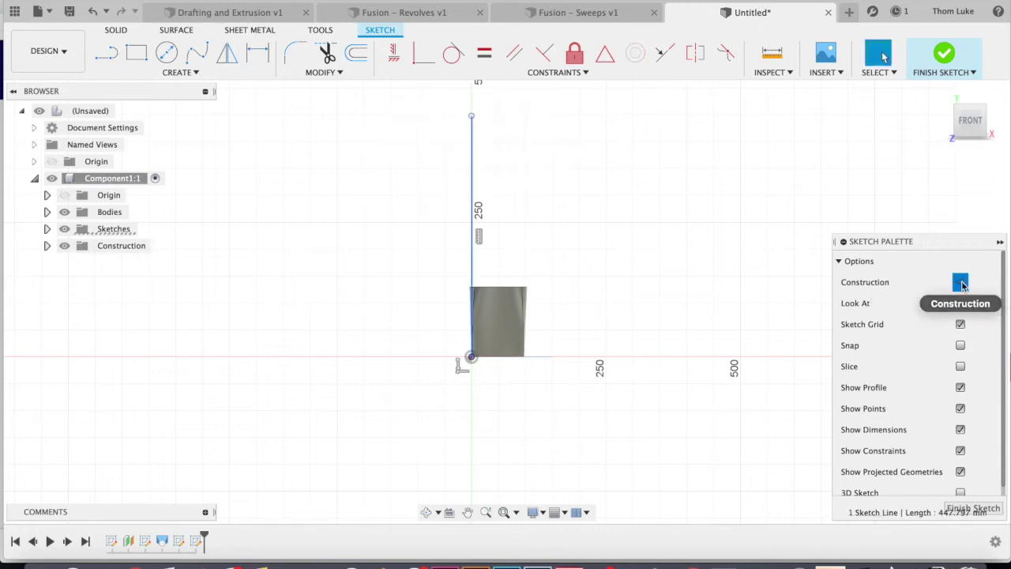
Sketch a rectangle about 260 mm wide and 160 mm high from near the vertical construction line's upper end and finish the sketch.
{"action": "left_click", "coordinate": [133, 53]}
{"action": "left_click", "coordinate": [473, 141]}
{"action": "scroll", "coordinate": [512, 293], "scroll_direction": "up", "scroll_amount": 5}
{"action": "scroll", "coordinate": [504, 350], "scroll_direction": "down", "scroll_amount": 6}
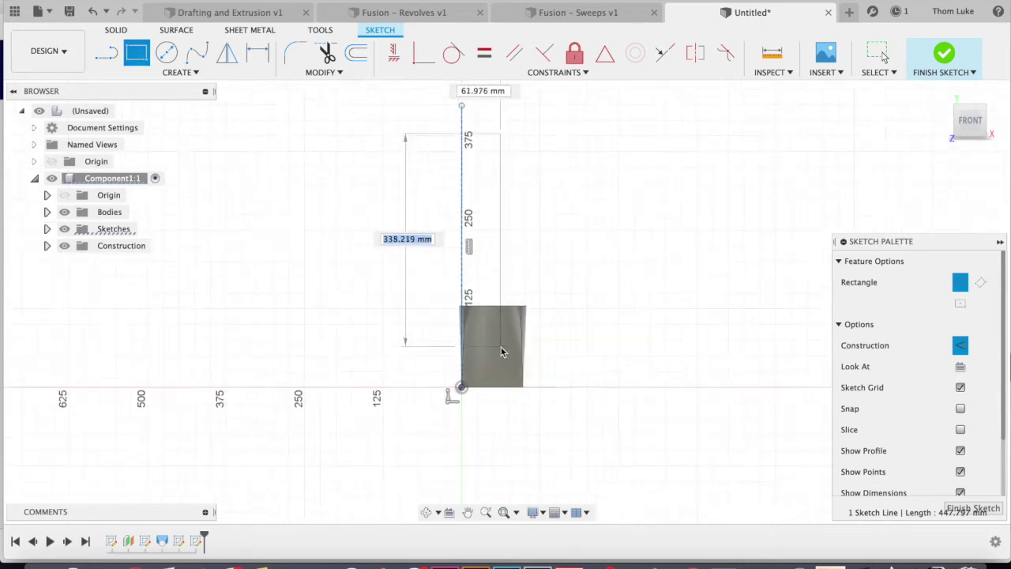
{"action": "left_click", "coordinate": [593, 112]}
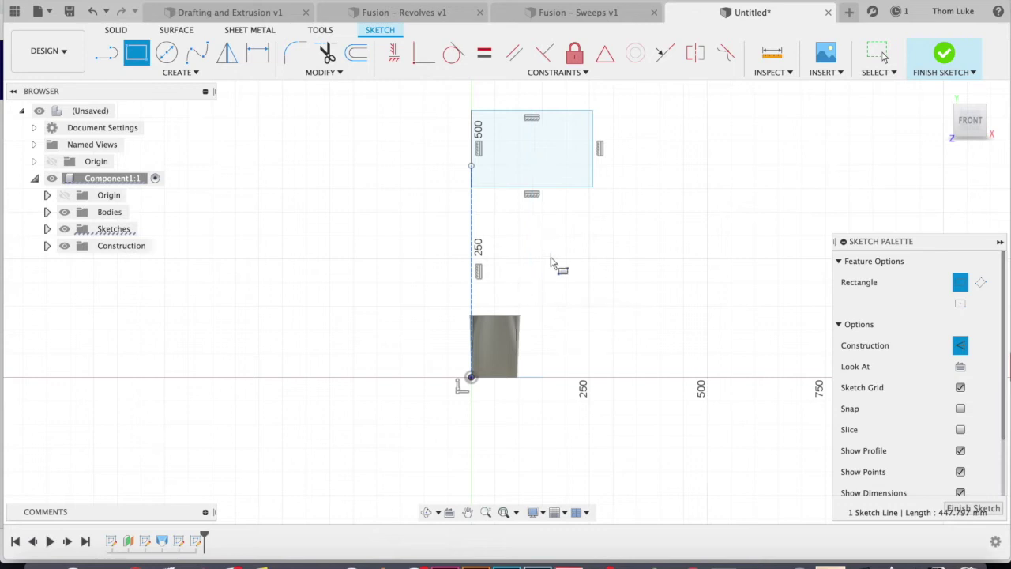
{"action": "left_click", "coordinate": [937, 60]}
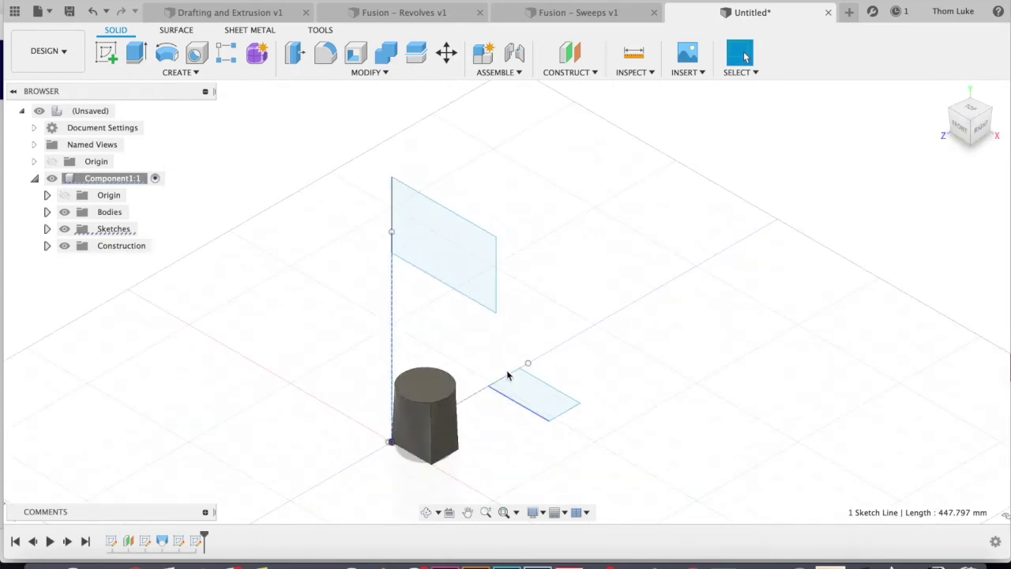
{"action": "middle_click_drag", "start_coordinate": [532, 299], "coordinate": [446, 272], "text": "shift"}
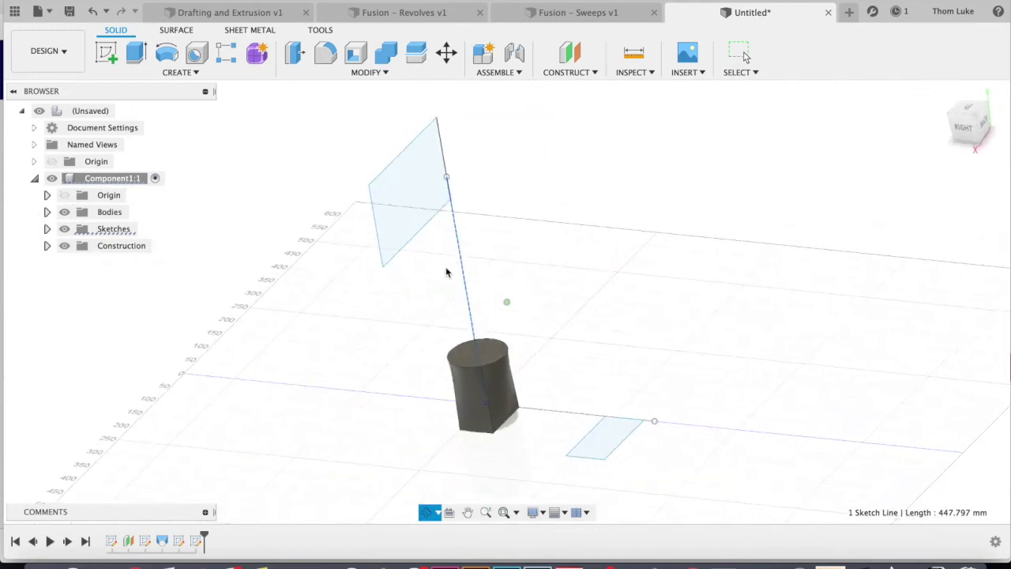
{"action": "left_click", "coordinate": [565, 178]}
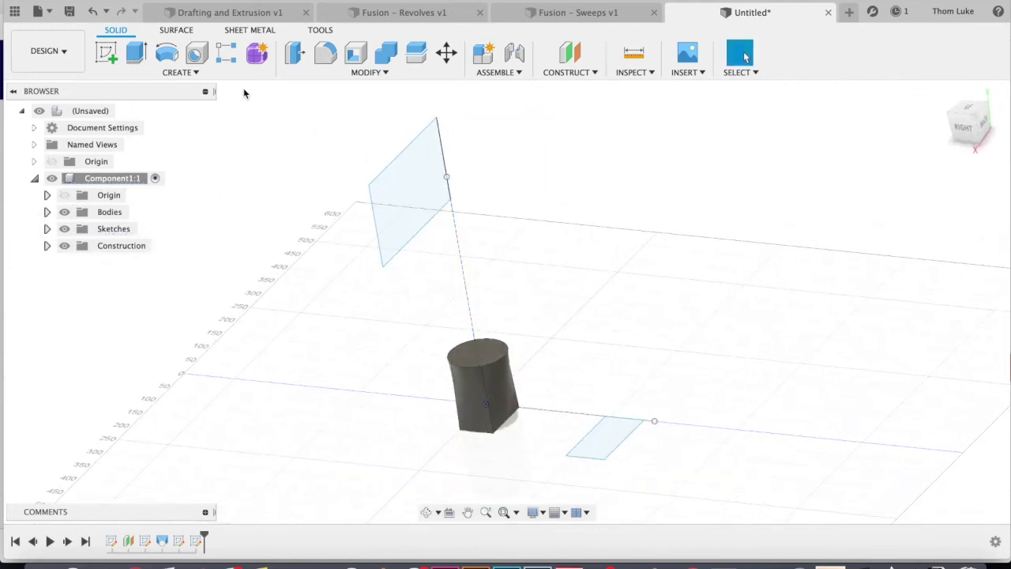
{"action": "left_click", "coordinate": [191, 72]}
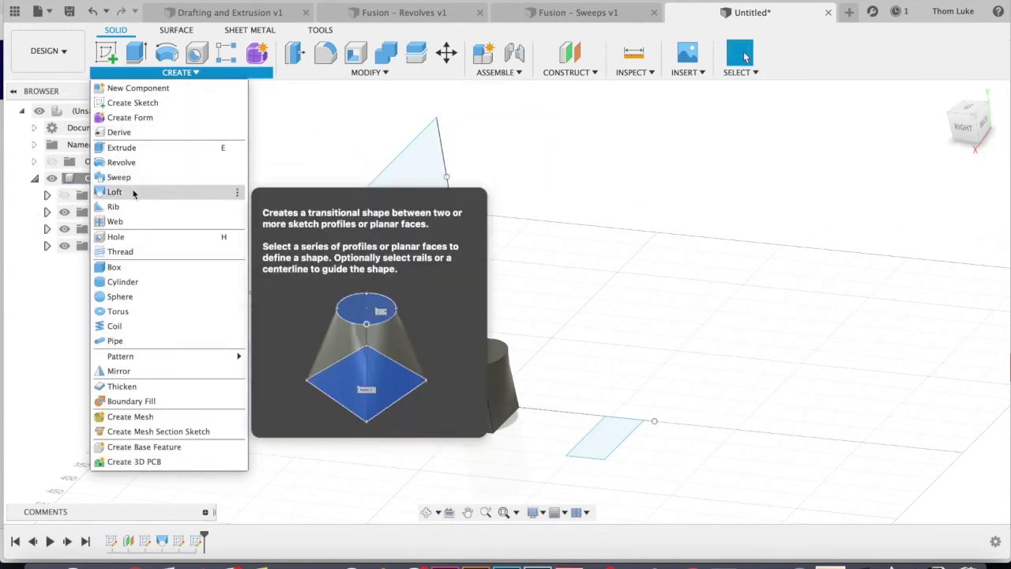
{"action": "left_click", "coordinate": [134, 194]}
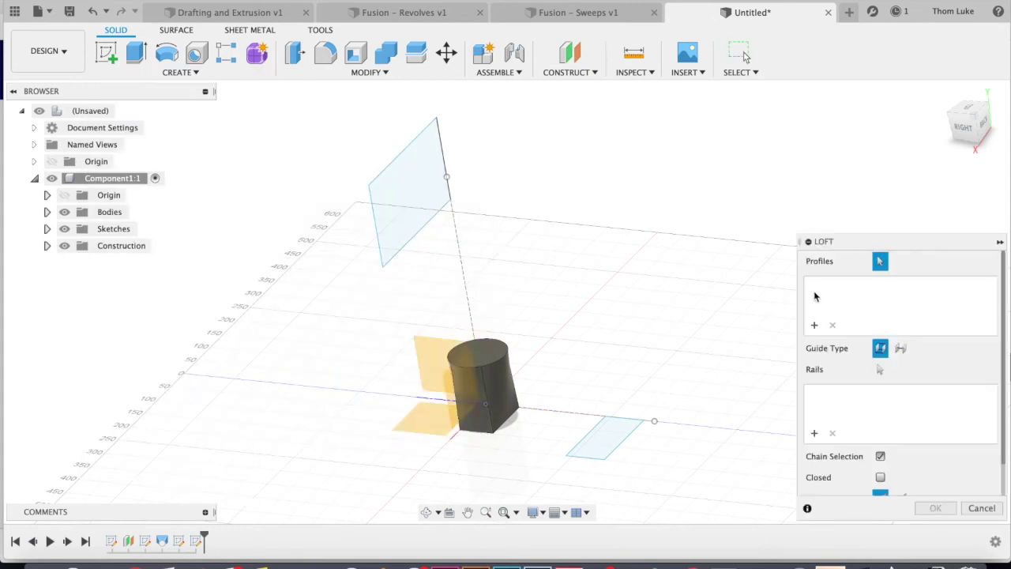
{"action": "left_click", "coordinate": [603, 466]}
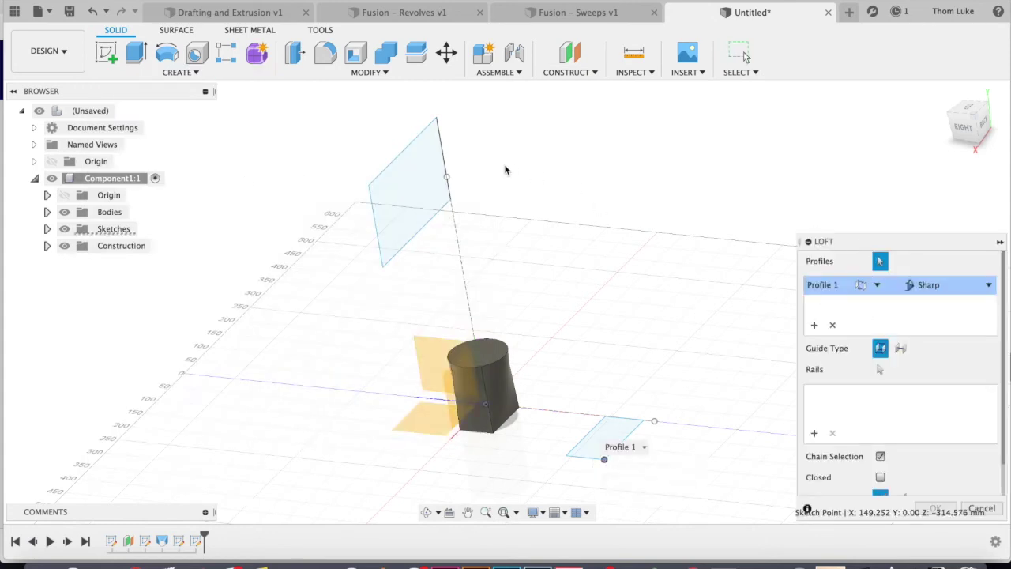
{"action": "left_click", "coordinate": [369, 187]}
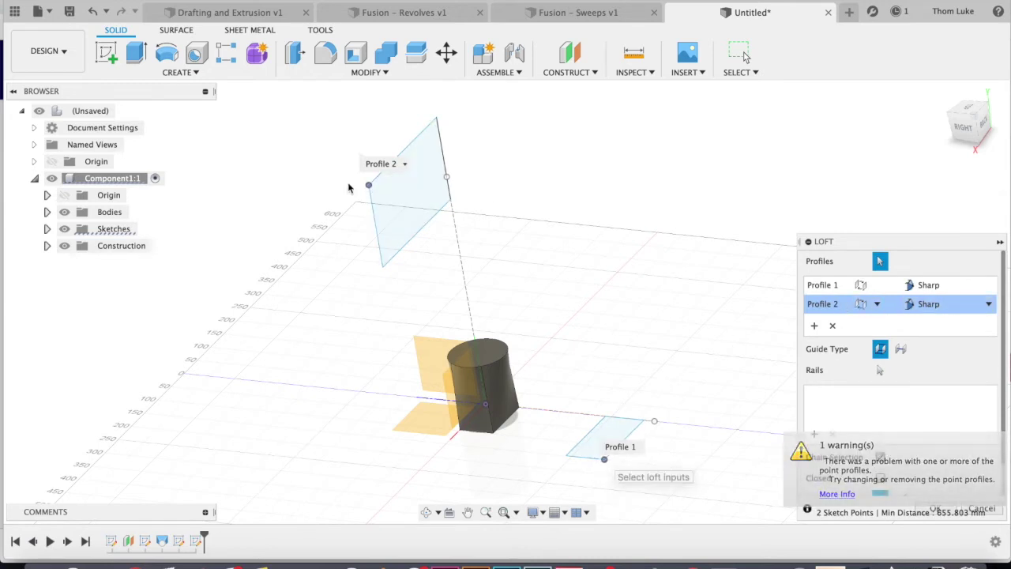
{"action": "left_click", "coordinate": [982, 509]}
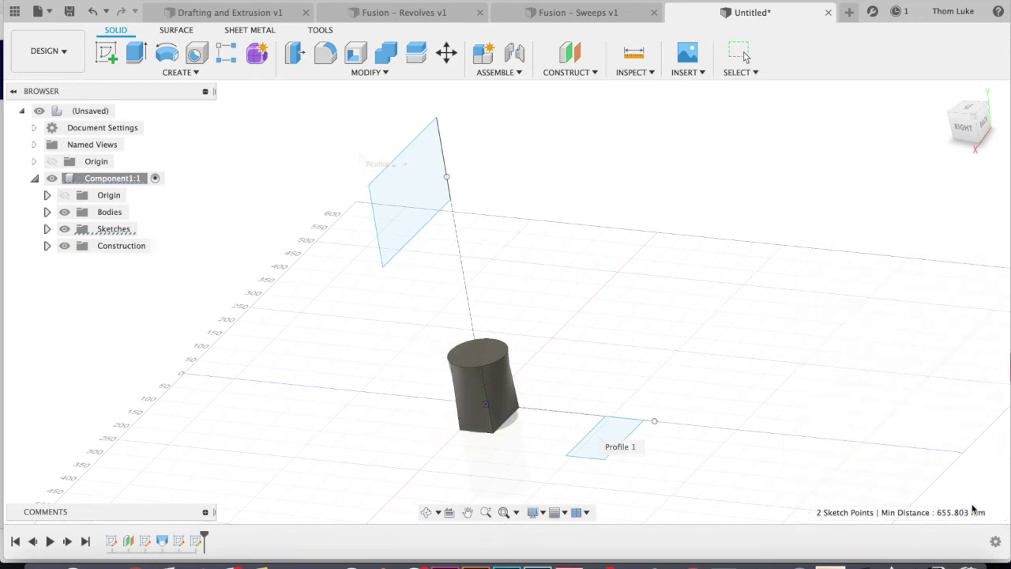
Try a loft between the horizontal rectangle and the raised vertical rectangle without a guide, inspect its preview from several angles and cancel.
{"action": "left_click", "coordinate": [180, 72]}
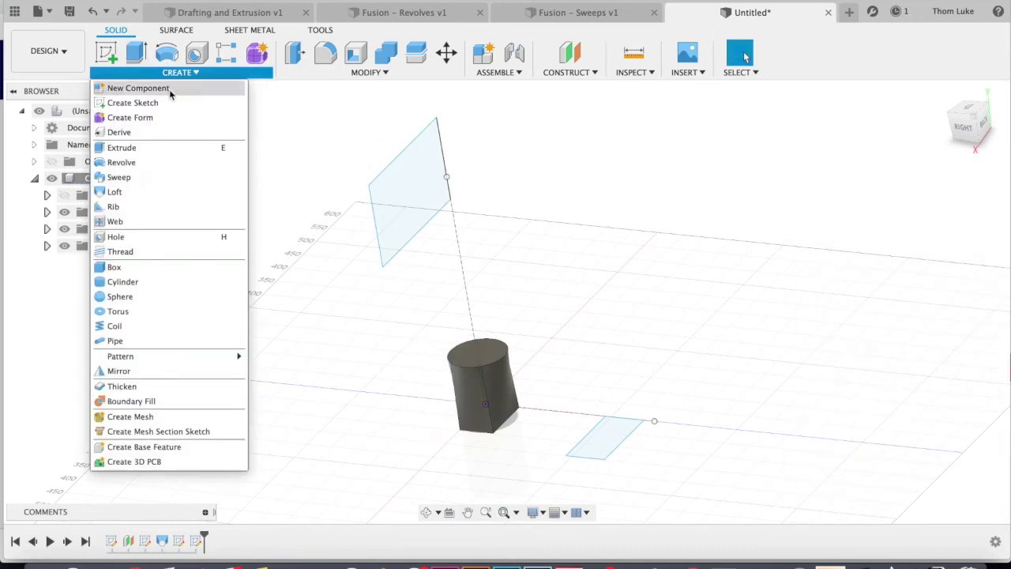
{"action": "left_click", "coordinate": [136, 197]}
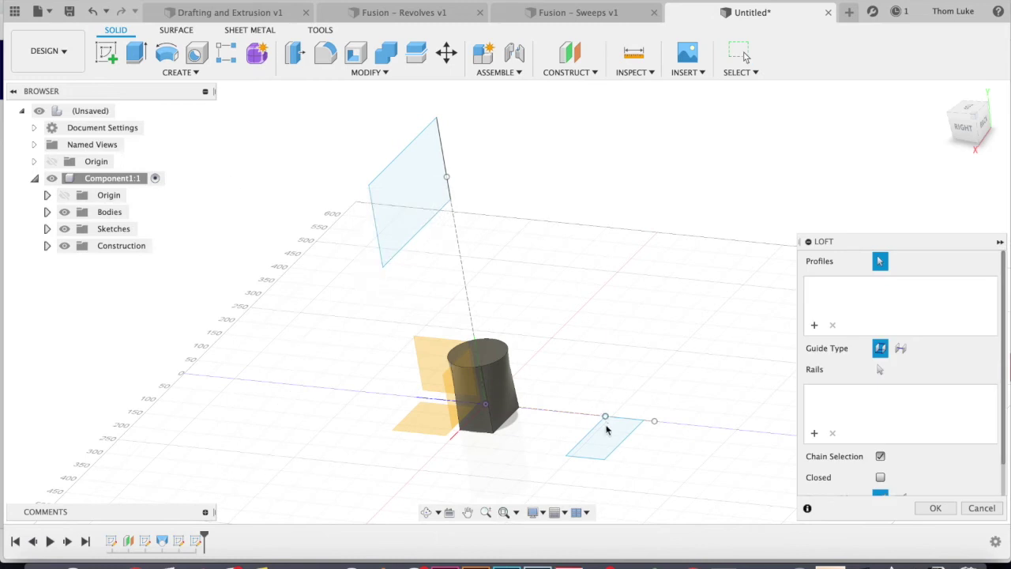
{"action": "left_click", "coordinate": [606, 424]}
{"action": "left_click", "coordinate": [407, 191]}
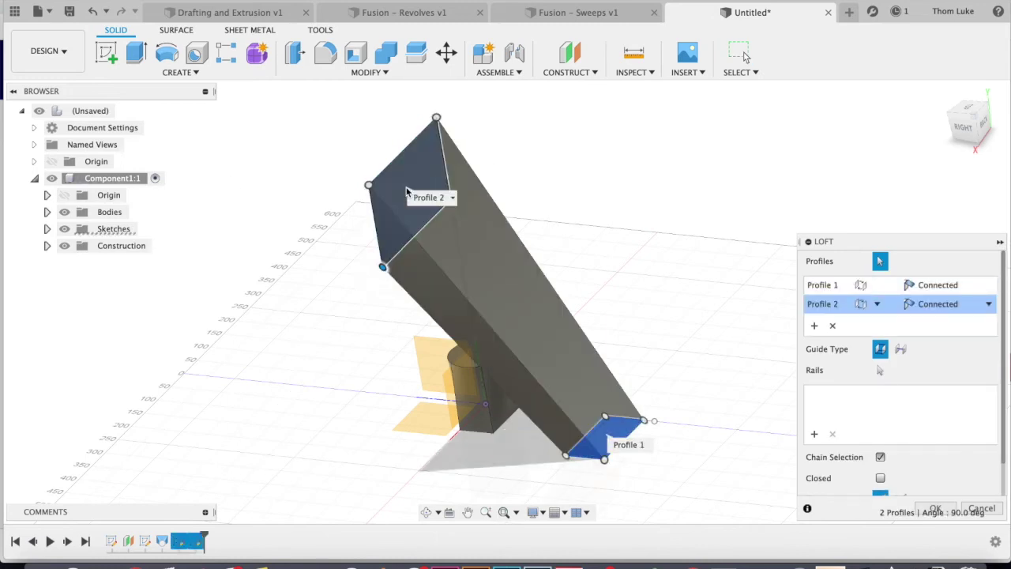
{"action": "middle_click_drag", "start_coordinate": [434, 241], "coordinate": [503, 173], "text": "shift"}
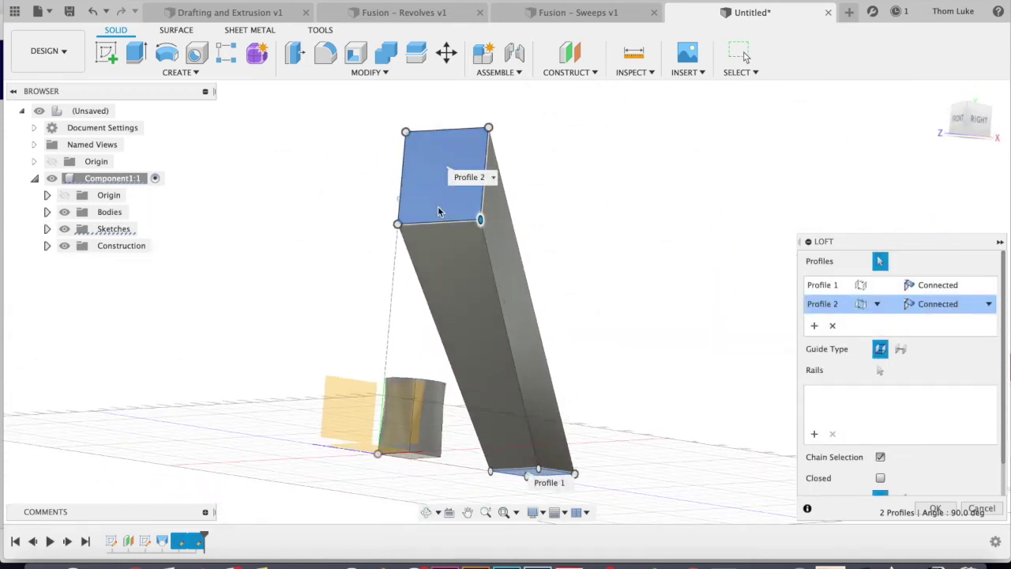
{"action": "middle_click_drag", "start_coordinate": [652, 214], "coordinate": [584, 251], "text": "shift"}
{"action": "middle_click_drag", "start_coordinate": [551, 280], "coordinate": [589, 397], "text": "shift"}
{"action": "middle_click_drag", "start_coordinate": [411, 225], "coordinate": [587, 328], "text": "shift"}
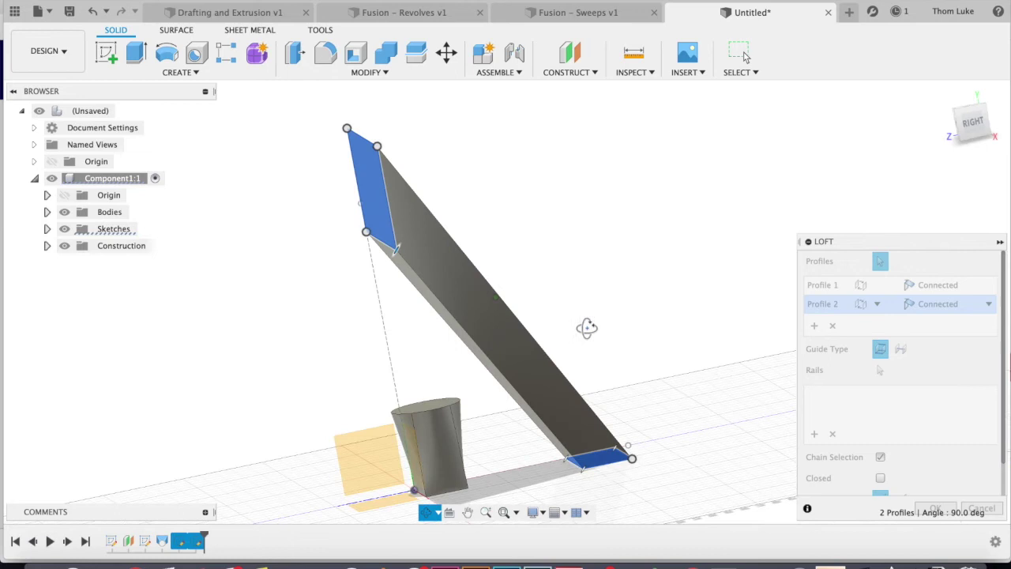
{"action": "scroll", "coordinate": [588, 335], "scroll_direction": "up", "scroll_amount": 3}
{"action": "scroll", "coordinate": [589, 335], "scroll_direction": "down", "scroll_amount": 4}
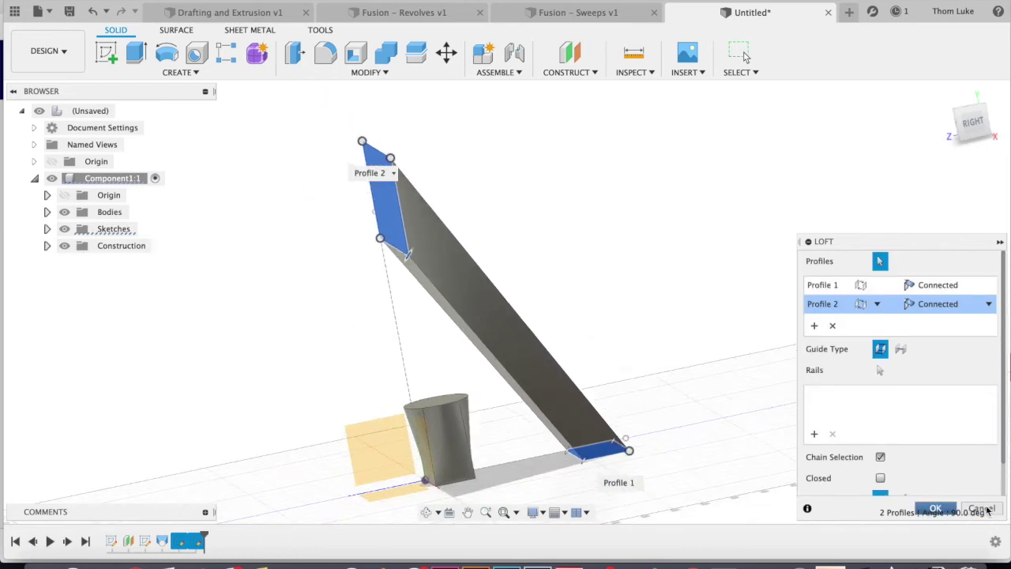
{"action": "left_click", "coordinate": [986, 511]}
Start a sketch on the side origin plane and draw a 3-point arc bulging outward from near the upper rectangle's corner to near the lower rectangle's.
{"action": "middle_click_drag", "start_coordinate": [576, 339], "coordinate": [542, 350], "text": "shift"}
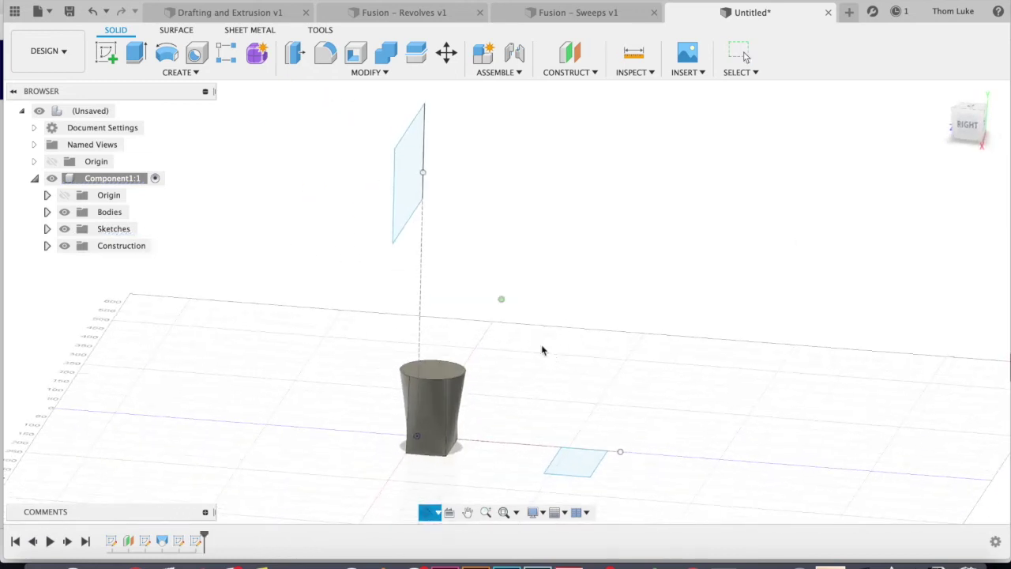
{"action": "left_click", "coordinate": [106, 52]}
{"action": "mouse_move", "coordinate": [573, 224]}
{"action": "middle_mouse_down", "text": "shift"}
{"action": "mouse_move", "coordinate": [607, 246]}
{"action": "mouse_move", "coordinate": [567, 253]}
{"action": "middle_mouse_up", "text": "shift"}
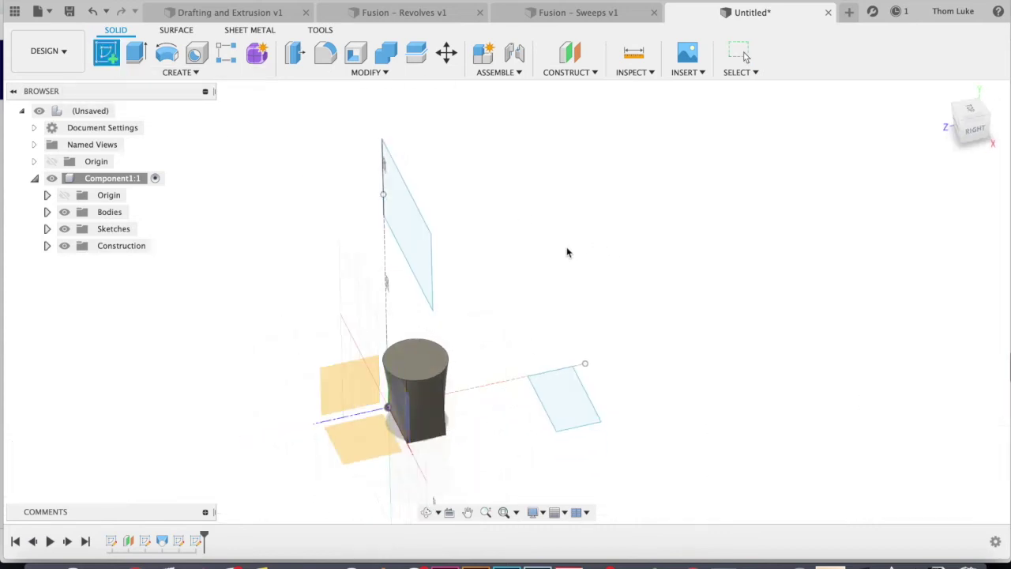
{"action": "left_click", "coordinate": [358, 380]}
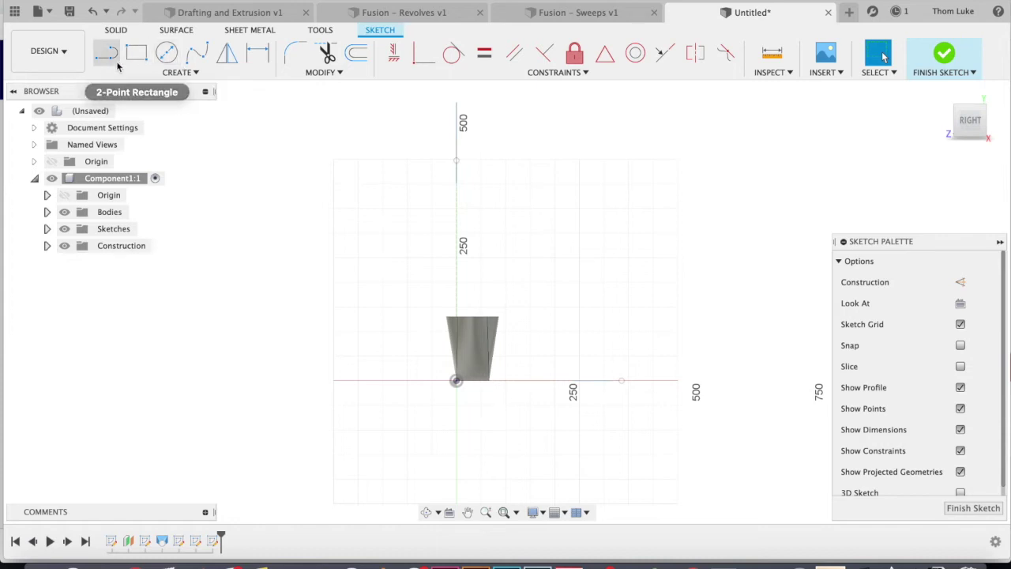
{"action": "left_click", "coordinate": [176, 72]}
{"action": "mouse_move", "coordinate": [185, 134]}
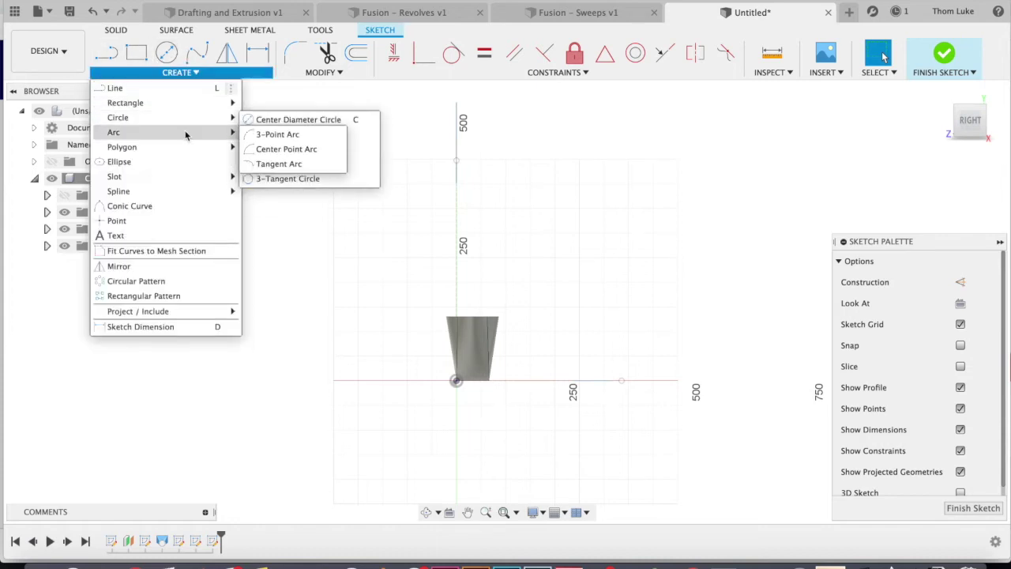
{"action": "left_click", "coordinate": [278, 134]}
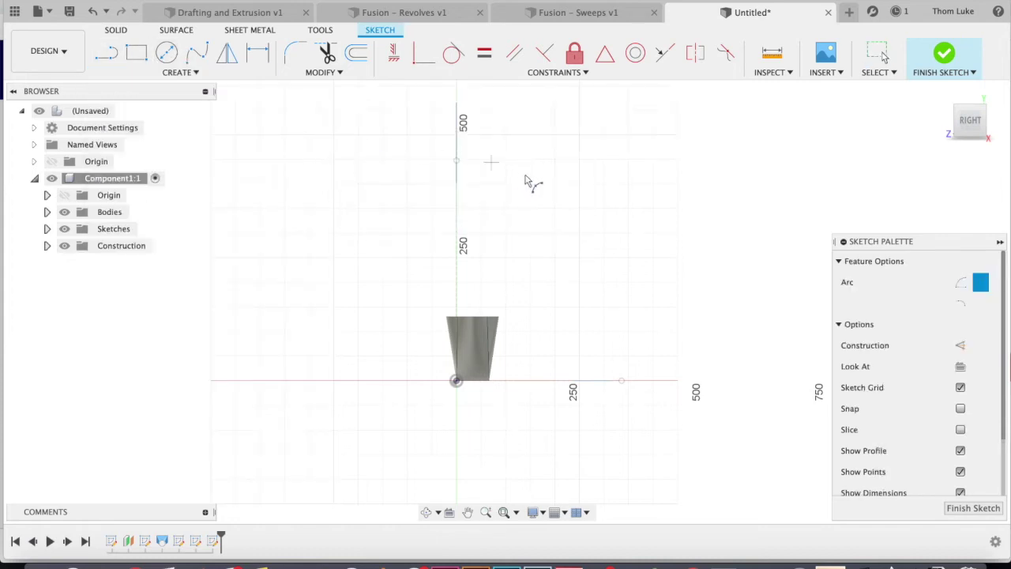
{"action": "left_click", "coordinate": [457, 182]}
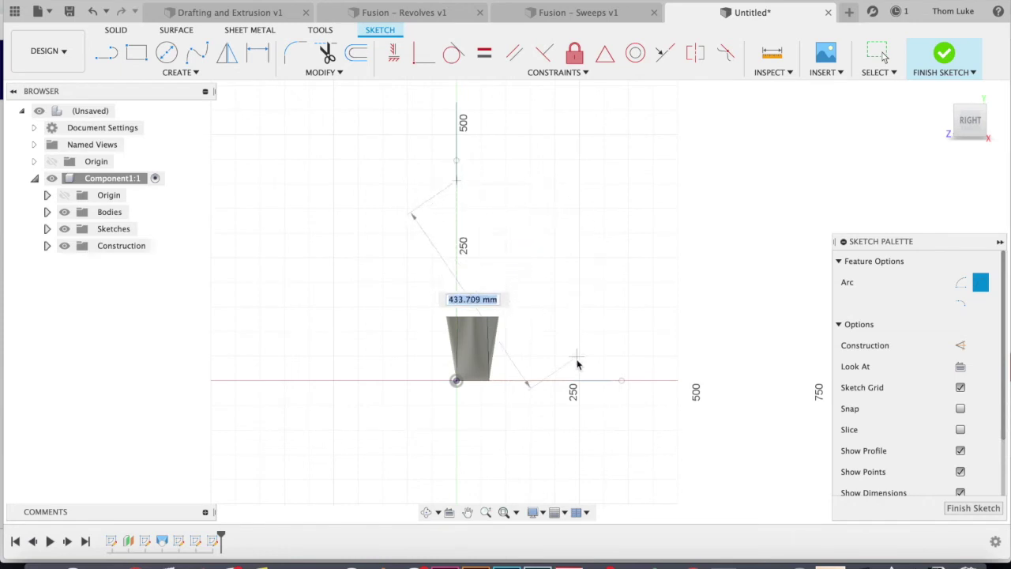
{"action": "left_click", "coordinate": [565, 384]}
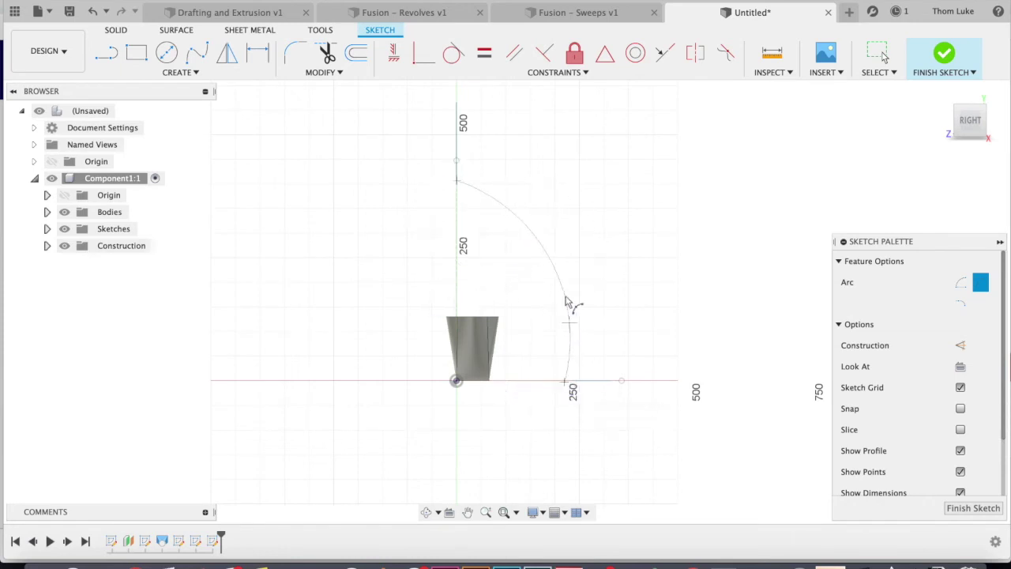
{"action": "left_click", "coordinate": [544, 254]}
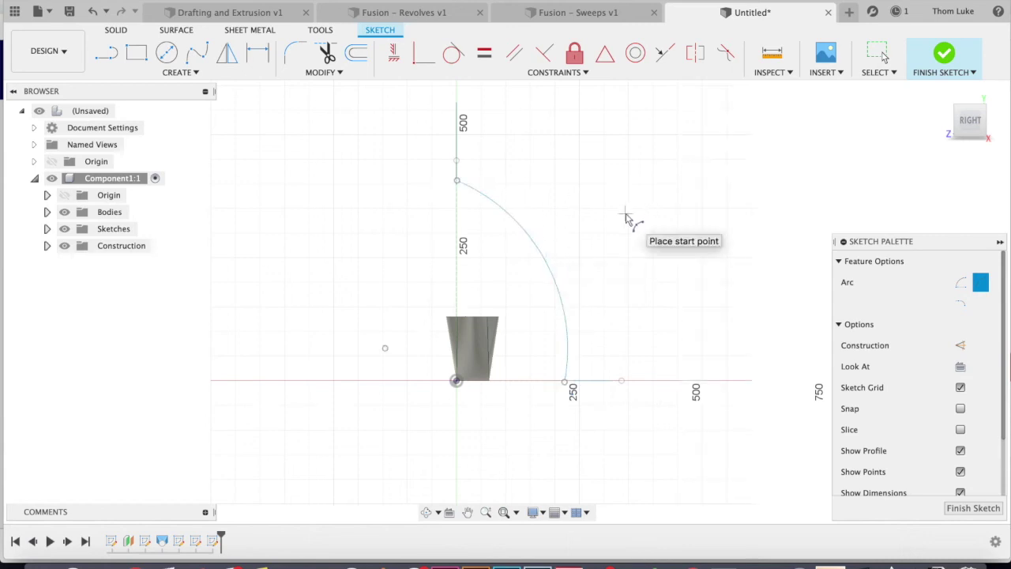
{"action": "key", "text": "Escape"}
Make the arc's lower endpoint coincident with the inner corner of the lower rectangle.
{"action": "left_click", "coordinate": [942, 93]}
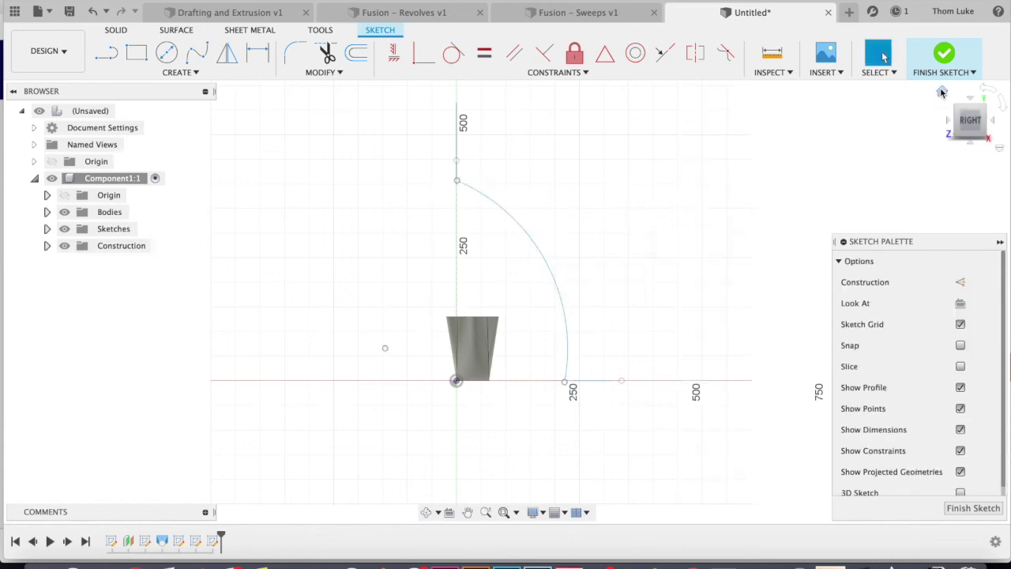
{"action": "middle_click_drag", "start_coordinate": [509, 335], "coordinate": [579, 452], "text": "shift"}
{"action": "scroll", "coordinate": [580, 452], "scroll_direction": "up", "scroll_amount": 6}
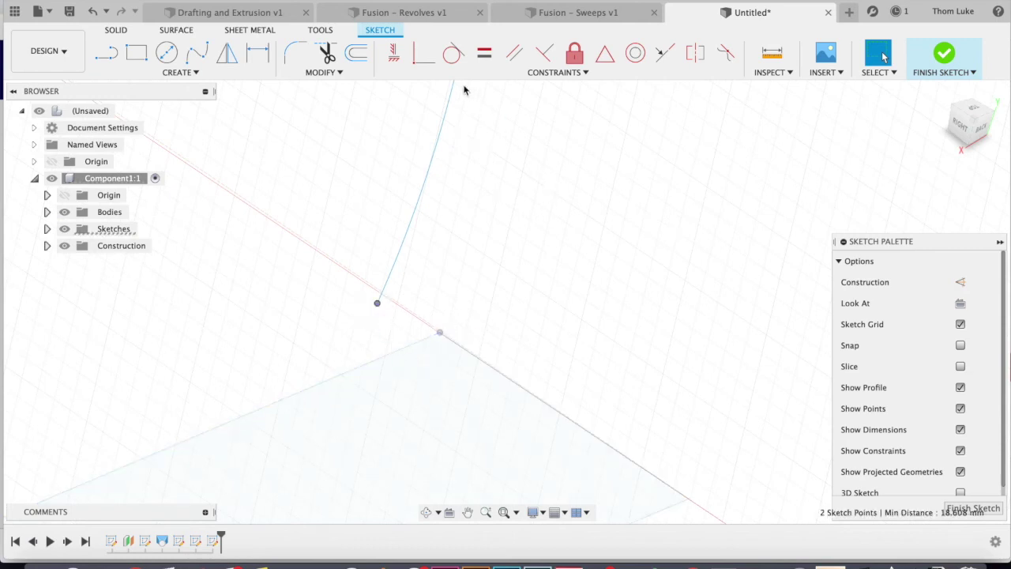
{"action": "left_click", "coordinate": [419, 55]}
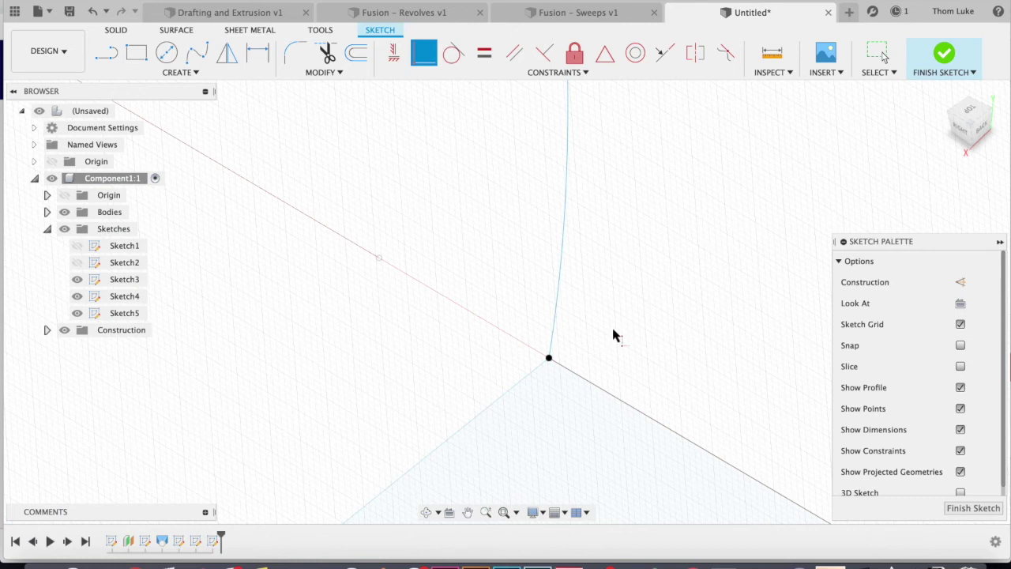
Attach the arc's upper endpoint to the upper rectangle's vertical edge with a Coincident constraint near its lower corner.
{"action": "scroll", "coordinate": [614, 330], "scroll_direction": "up", "scroll_amount": 4}
{"action": "scroll", "coordinate": [527, 349], "scroll_direction": "down", "scroll_amount": 7}
{"action": "scroll", "coordinate": [529, 355], "scroll_direction": "down", "scroll_amount": 2}
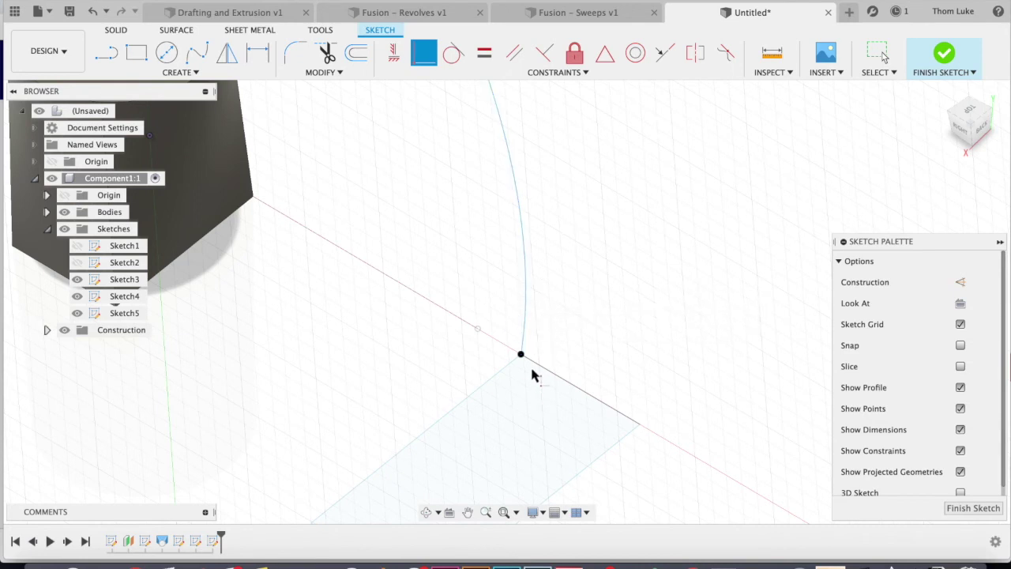
{"action": "scroll", "coordinate": [540, 379], "scroll_direction": "down", "scroll_amount": 4}
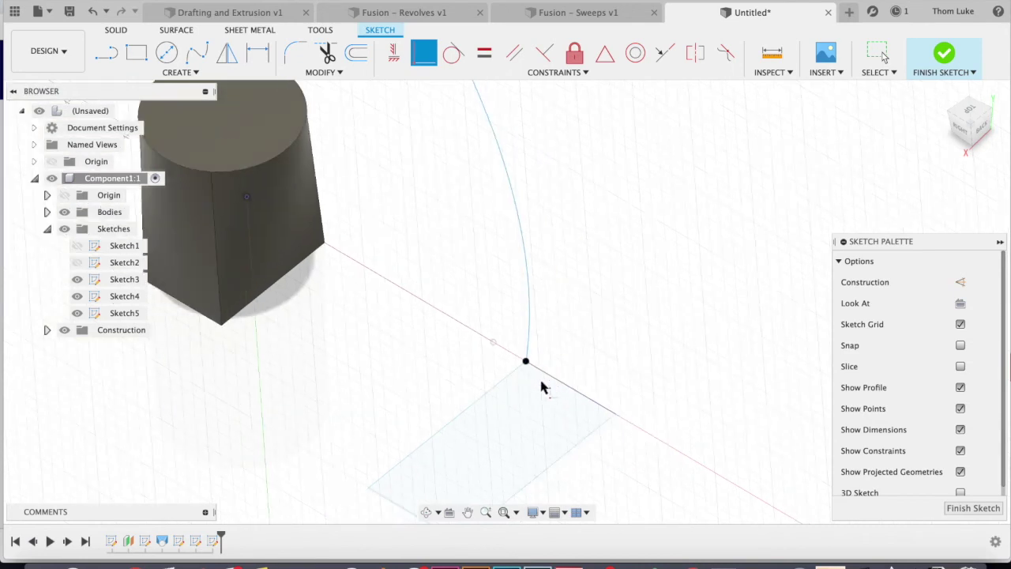
{"action": "scroll", "coordinate": [585, 414], "scroll_direction": "down", "scroll_amount": 3}
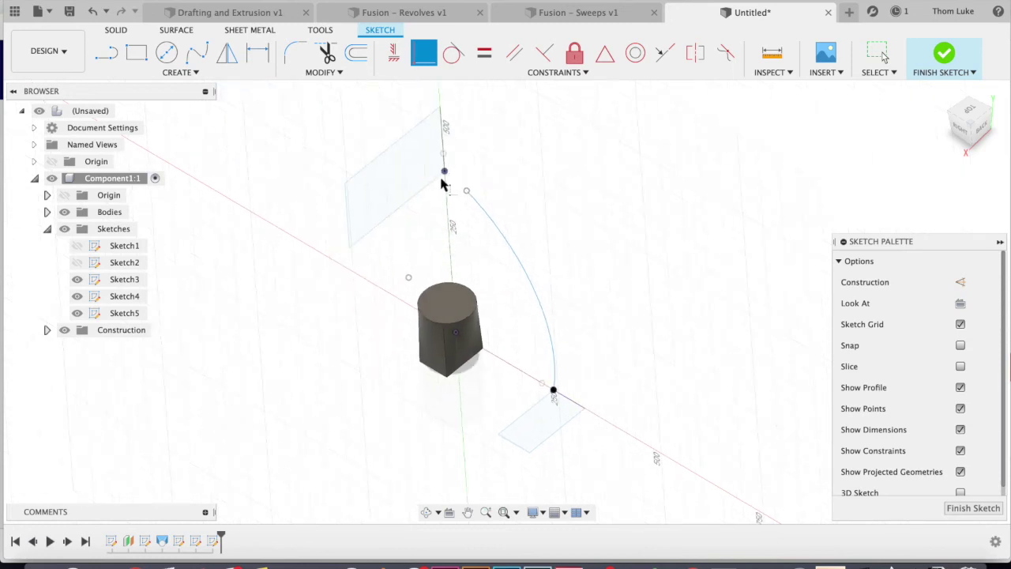
{"action": "scroll", "coordinate": [444, 182], "scroll_direction": "down", "scroll_amount": 1}
{"action": "scroll", "coordinate": [445, 180], "scroll_direction": "up", "scroll_amount": 6}
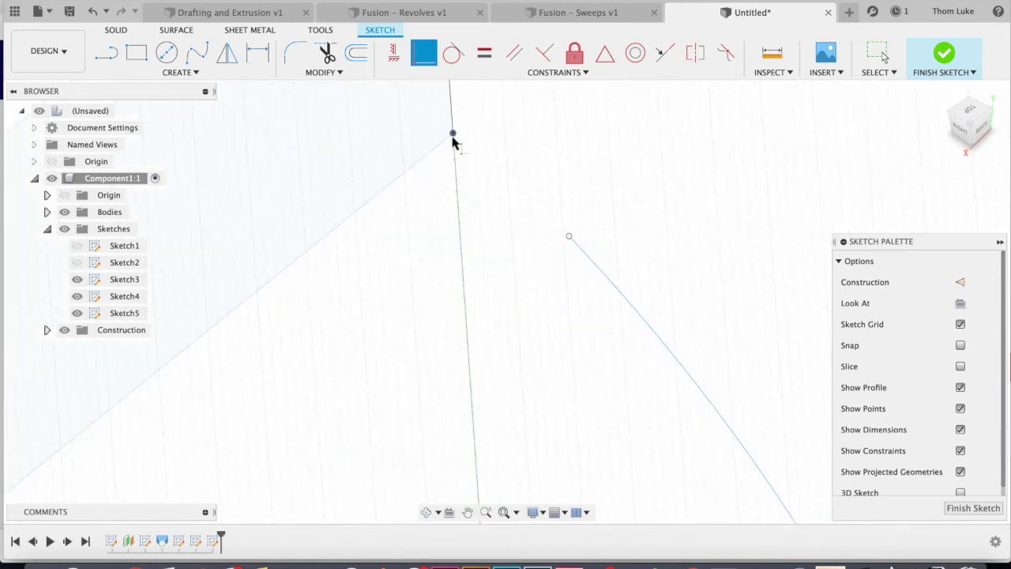
{"action": "left_click", "coordinate": [453, 138]}
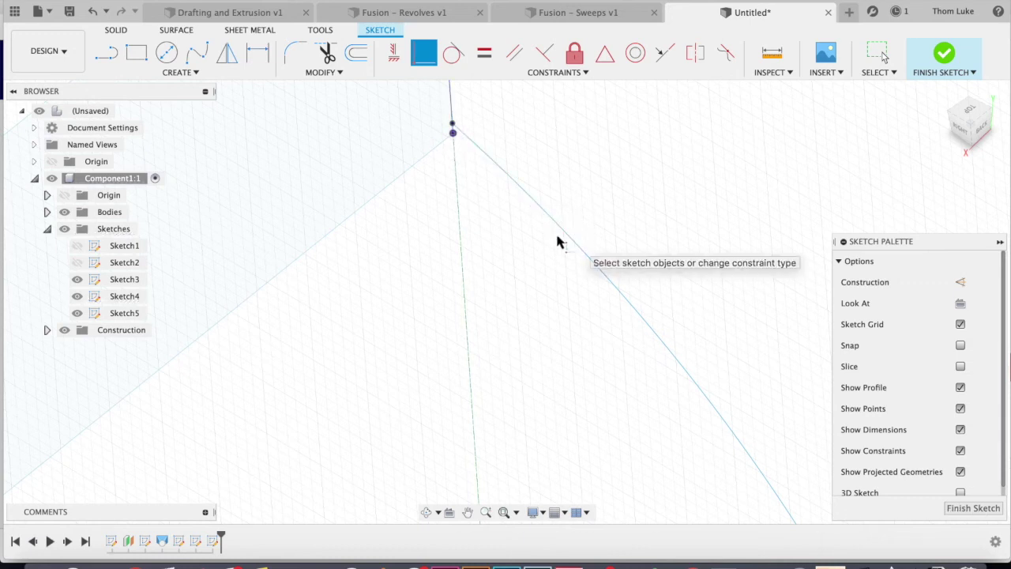
{"action": "key", "text": "Escape"}
Make the arc's upper endpoint coincident with the upper rectangle's lower corner and finish the sketch.
{"action": "scroll", "coordinate": [460, 131], "scroll_direction": "down", "scroll_amount": 3}
{"action": "scroll", "coordinate": [460, 131], "scroll_direction": "up", "scroll_amount": 4}
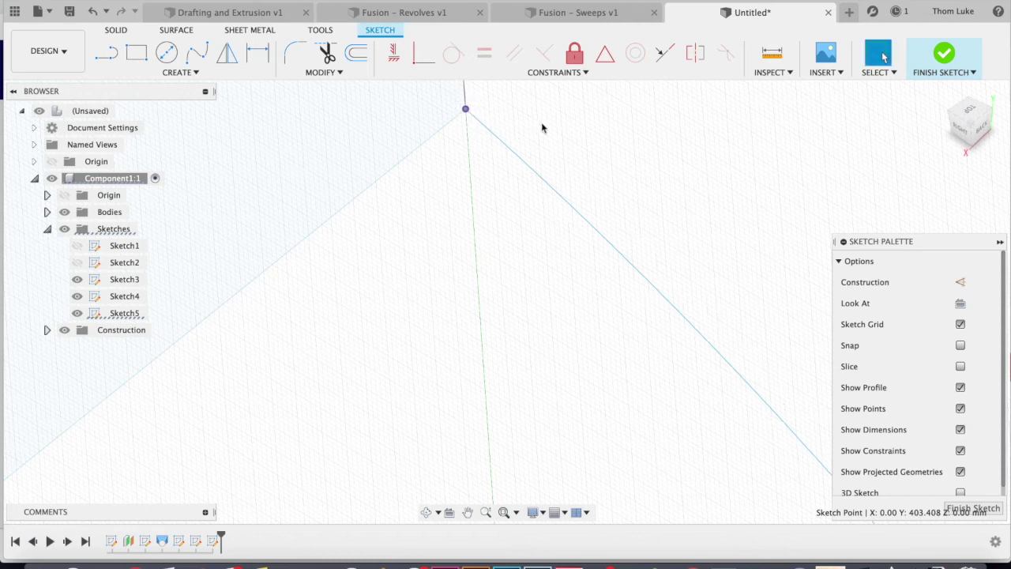
{"action": "mouse_move", "coordinate": [465, 109]}
{"action": "left_mouse_down"}
{"action": "mouse_move", "coordinate": [469, 135]}
{"action": "mouse_move", "coordinate": [466, 108]}
{"action": "left_mouse_up"}
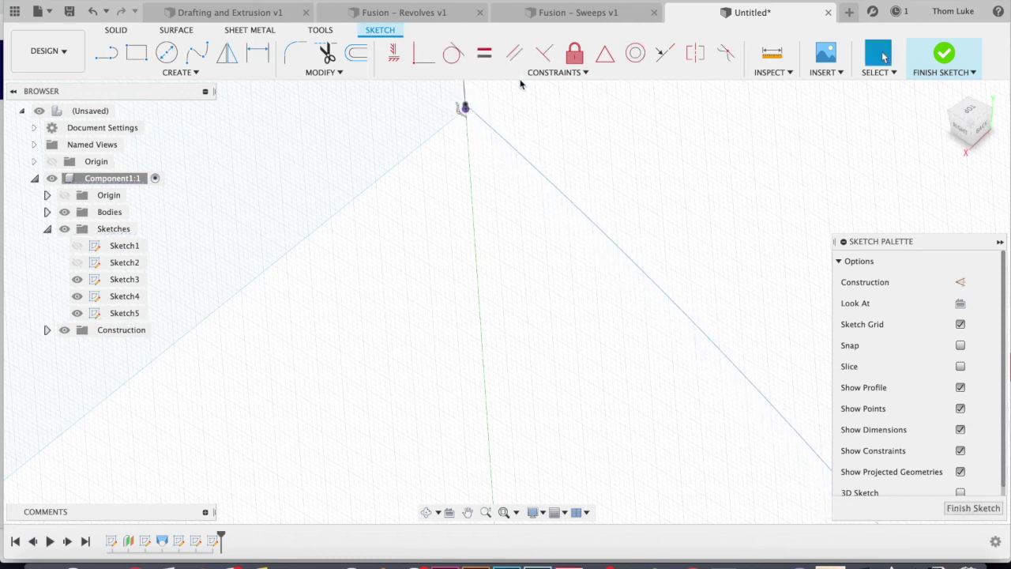
{"action": "left_click", "coordinate": [424, 55]}
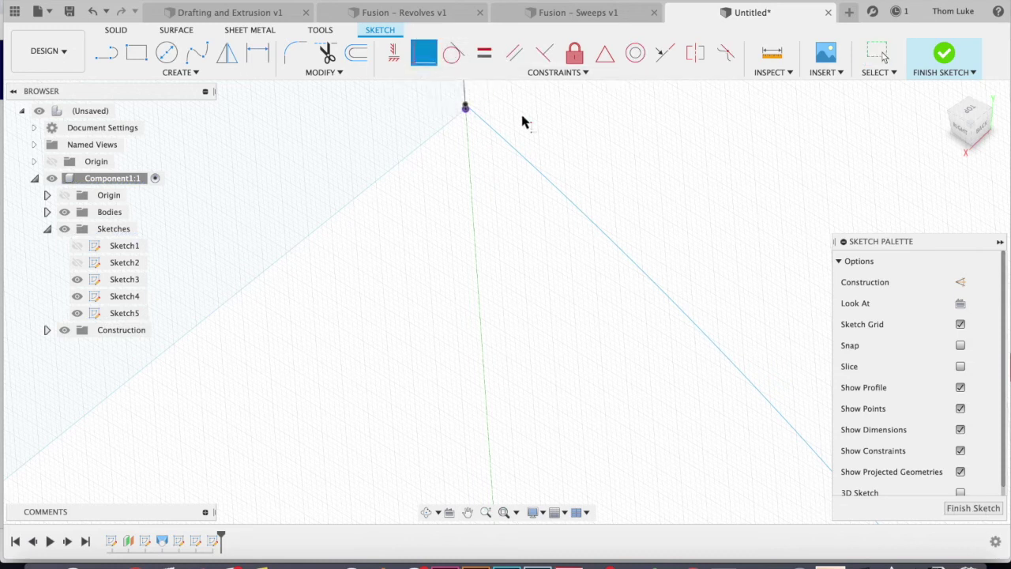
{"action": "left_click", "coordinate": [466, 107]}
{"action": "key", "text": "Escape"}
{"action": "scroll", "coordinate": [470, 103], "scroll_direction": "up", "scroll_amount": 3}
{"action": "left_click", "coordinate": [458, 113]}
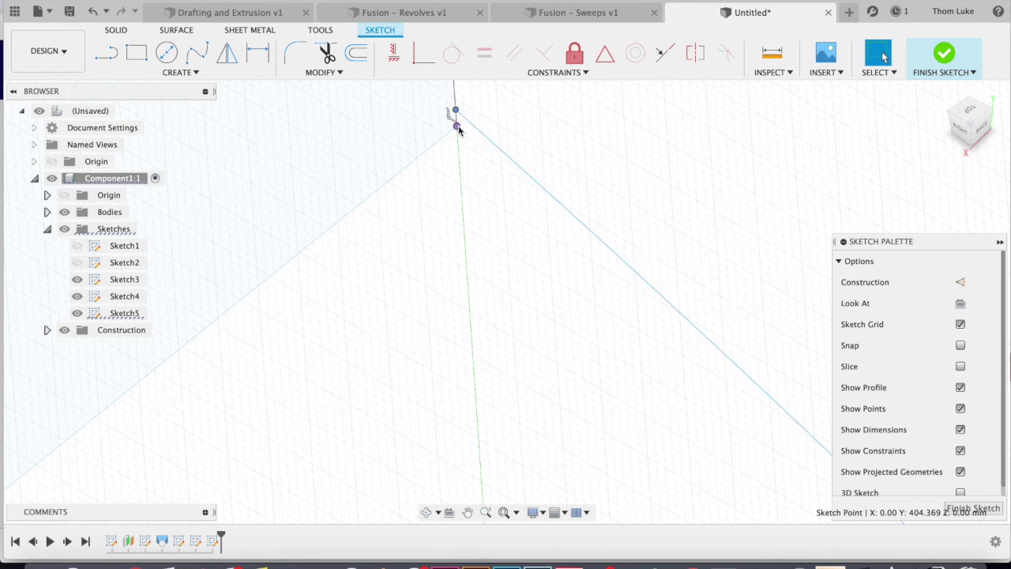
{"action": "left_click", "coordinate": [424, 53]}
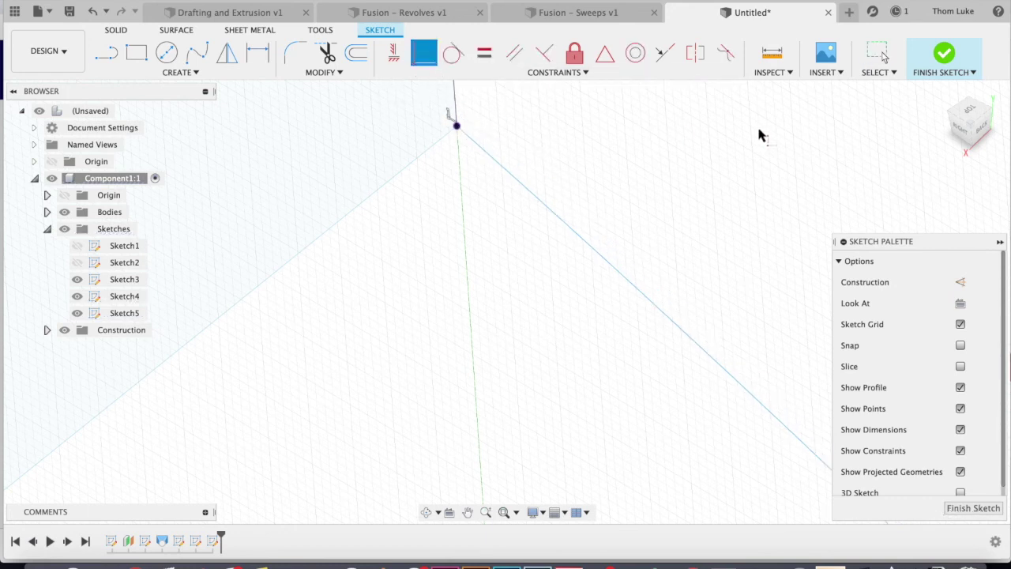
{"action": "left_click", "coordinate": [942, 56]}
Loft a solid from the lower rectangle to the upper rectangle, using the arc as the Centerline guide.
{"action": "scroll", "coordinate": [605, 206], "scroll_direction": "up", "scroll_amount": 3}
{"action": "scroll", "coordinate": [576, 235], "scroll_direction": "down", "scroll_amount": 3}
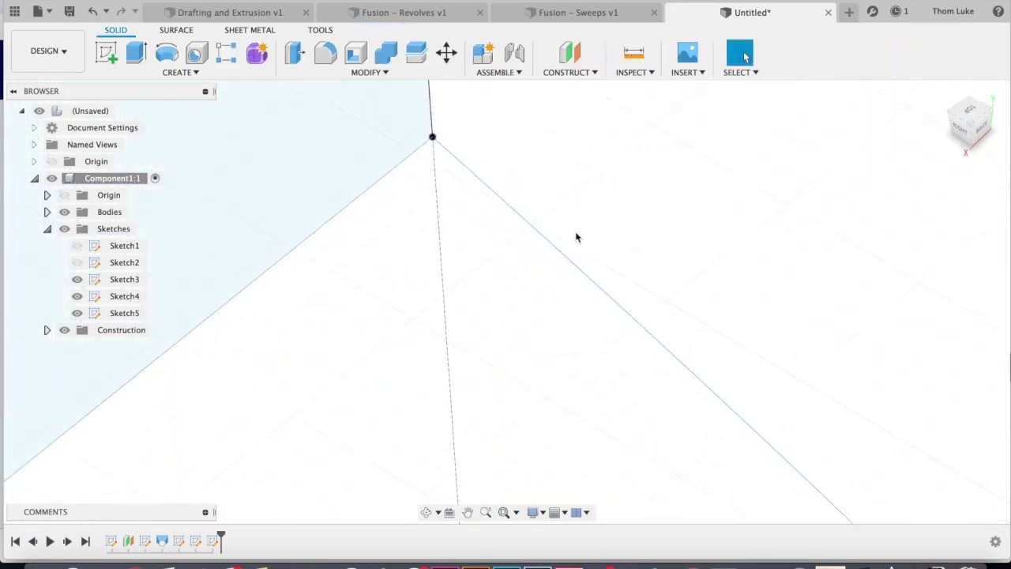
{"action": "scroll", "coordinate": [565, 247], "scroll_direction": "down", "scroll_amount": 10}
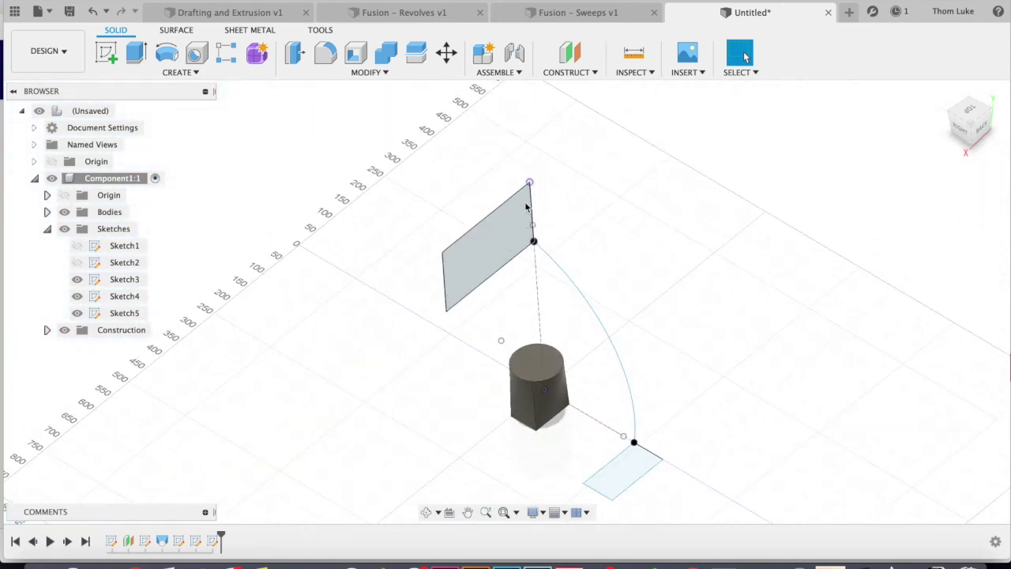
{"action": "middle_click_drag", "start_coordinate": [587, 314], "coordinate": [585, 350], "text": "shift"}
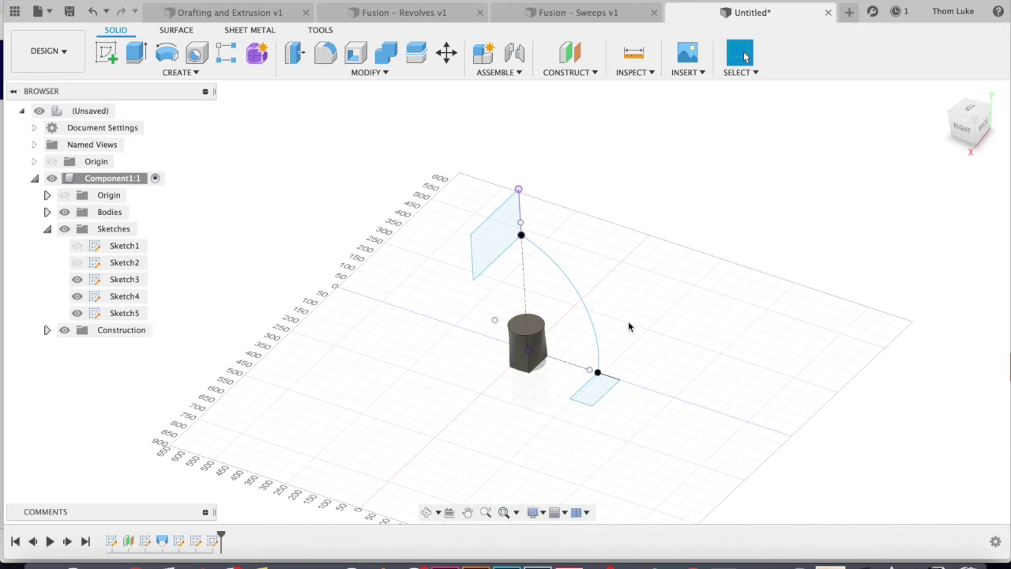
{"action": "left_click", "coordinate": [195, 72]}
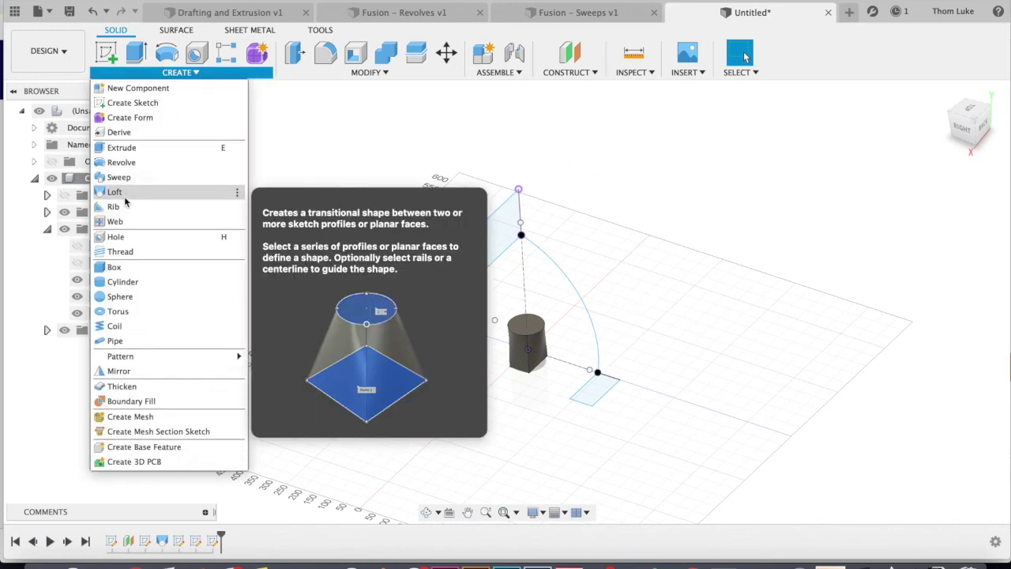
{"action": "left_click", "coordinate": [130, 194]}
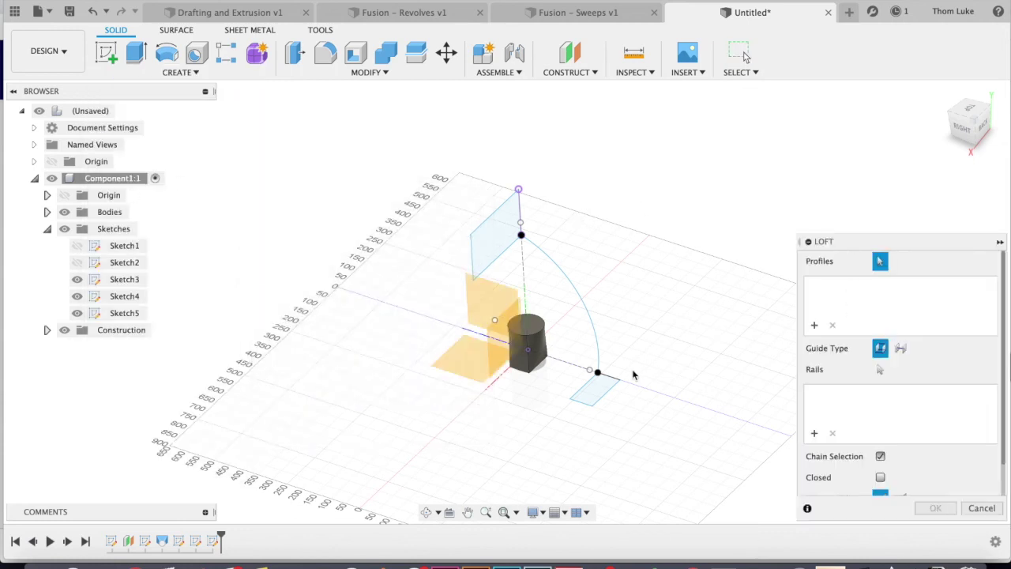
{"action": "left_click", "coordinate": [599, 393]}
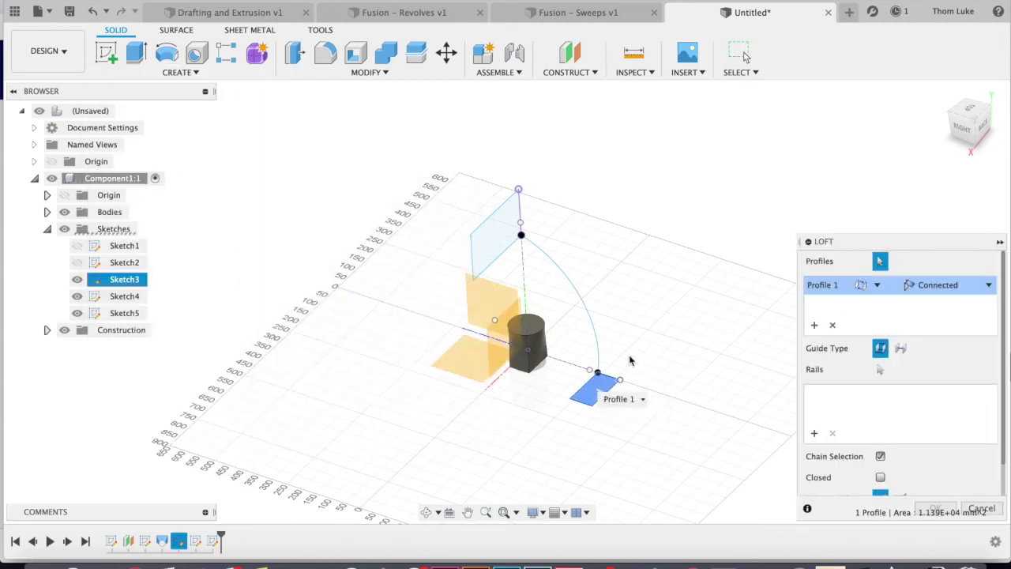
{"action": "left_click", "coordinate": [494, 236]}
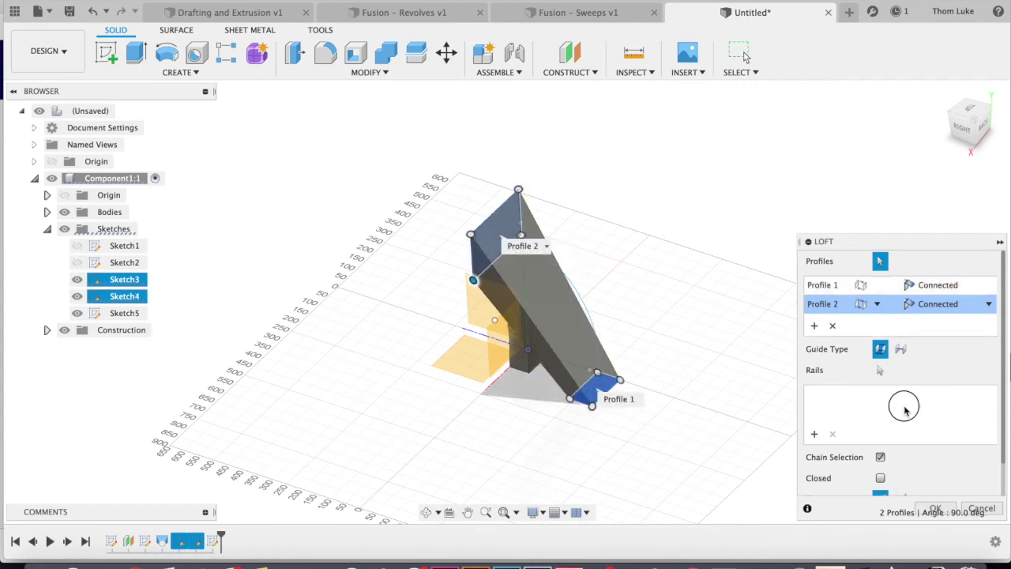
{"action": "left_click", "coordinate": [901, 349]}
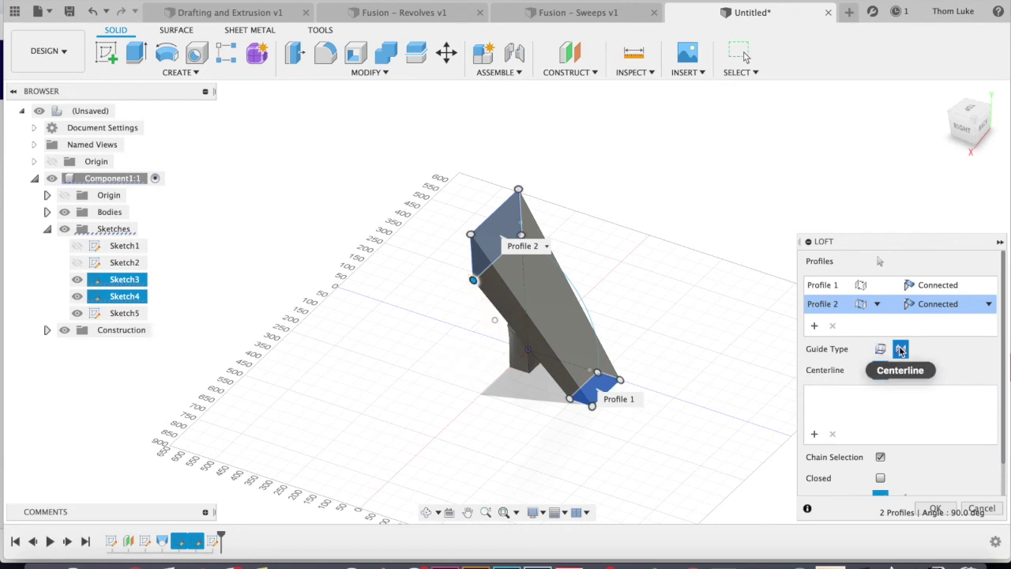
{"action": "left_click", "coordinate": [585, 303]}
{"action": "middle_click_drag", "start_coordinate": [585, 357], "coordinate": [638, 317], "text": "shift"}
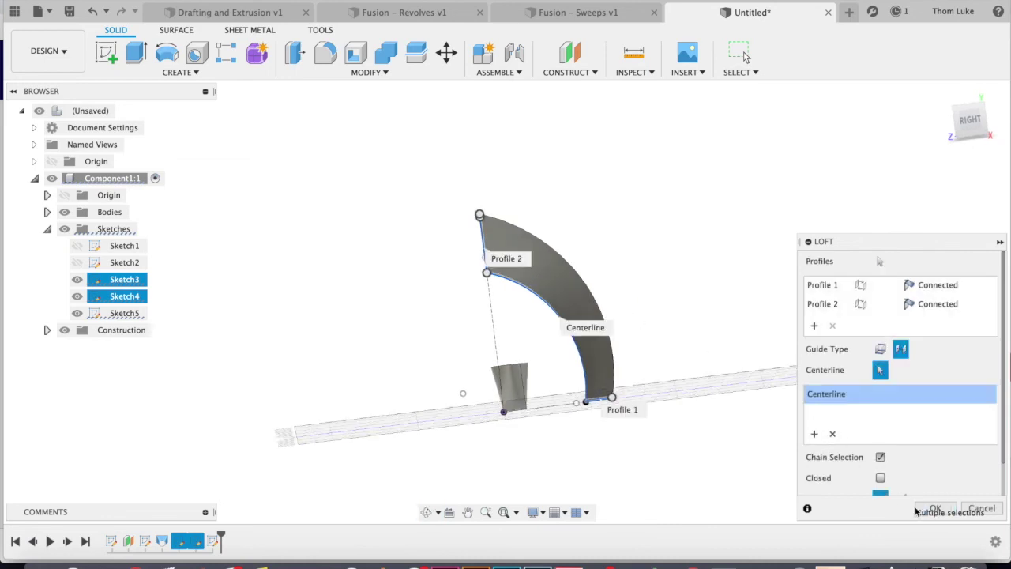
{"action": "left_click", "coordinate": [931, 508]}
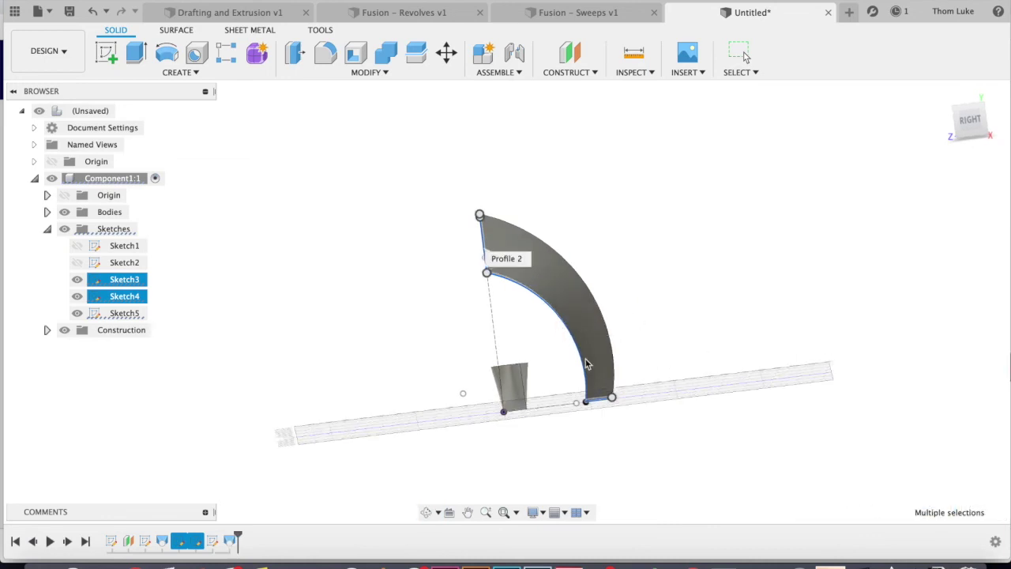
Inspect the curved loft from the front-right and highlight the arc sketch that guides it.
{"action": "middle_click_drag", "start_coordinate": [585, 344], "coordinate": [668, 239], "text": "shift"}
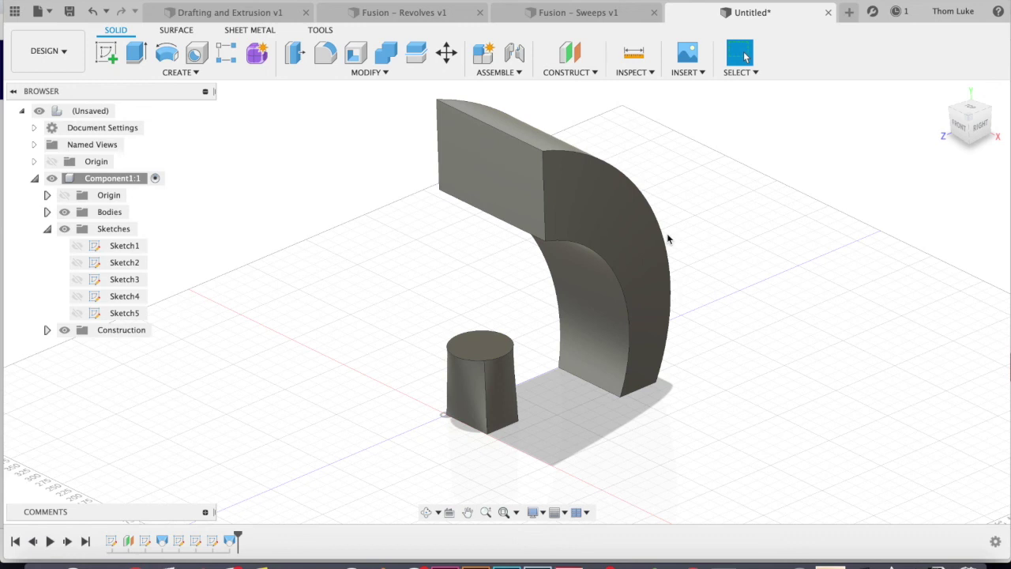
{"action": "left_click", "coordinate": [118, 314]}
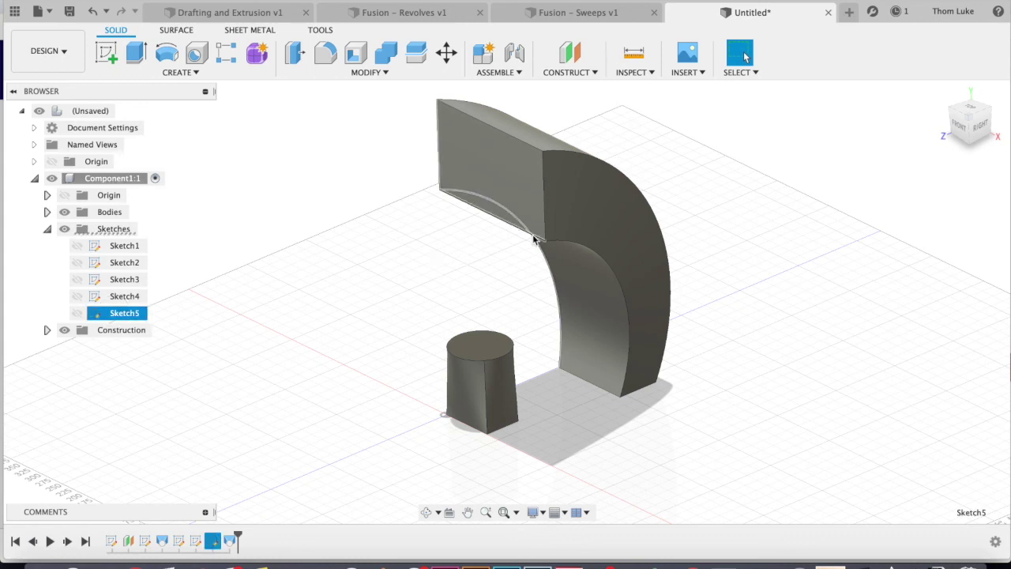